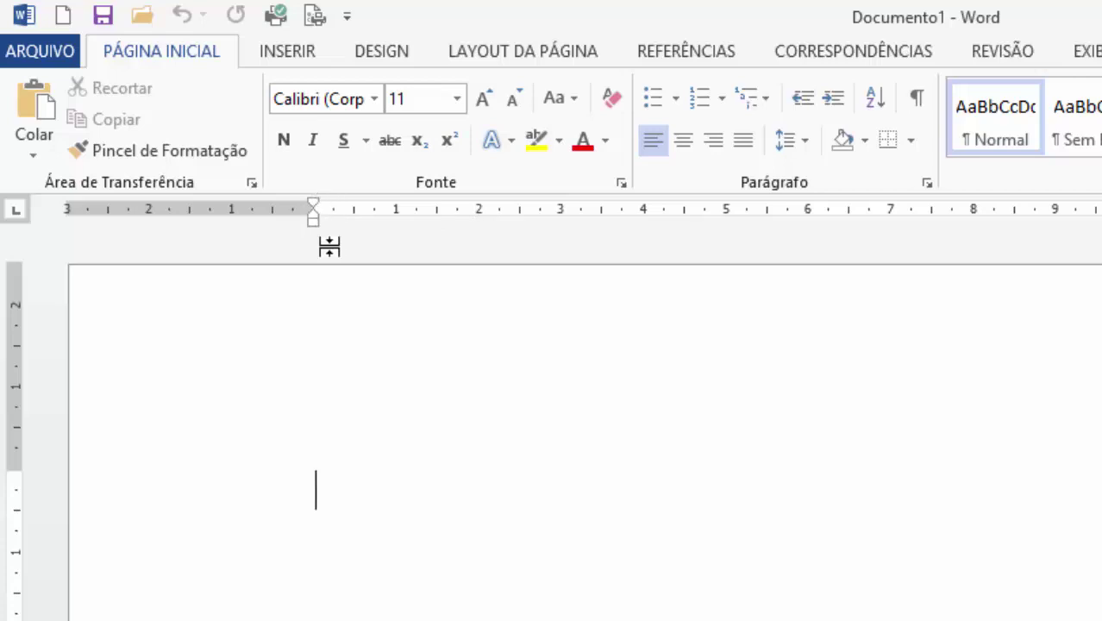
Enter a person's first name on the first line of the blank document.
{"action": "left_click", "coordinate": [308, 494]}
{"action": "type", "text": "Alessandro"}
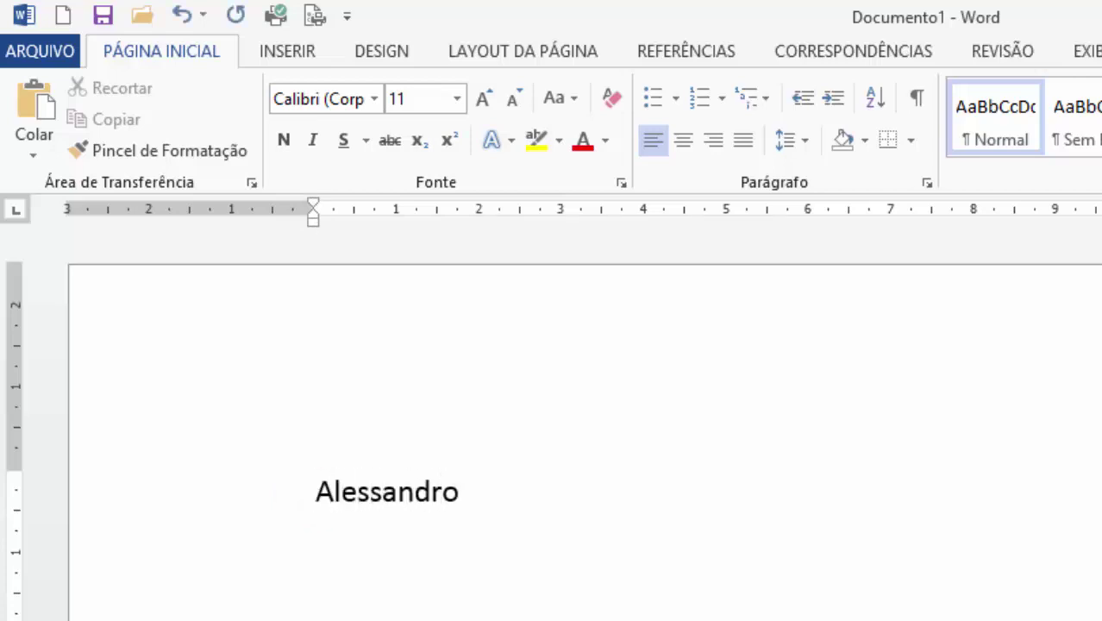
{"action": "scroll", "coordinate": [277, 370], "scroll_direction": "down", "scroll_amount": 4}
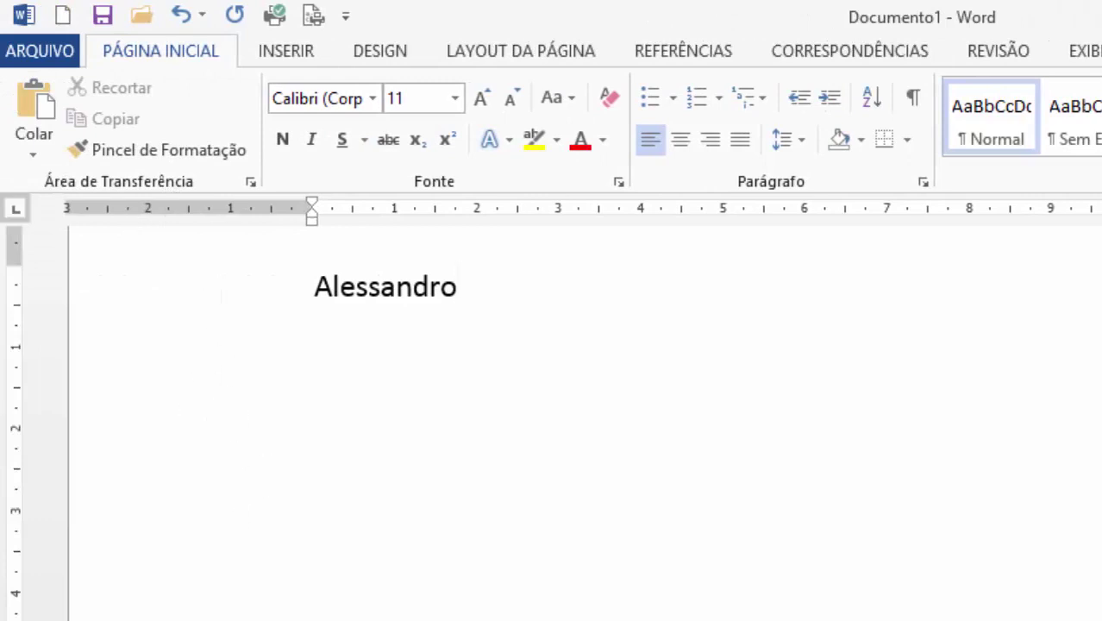
{"action": "scroll", "coordinate": [552, 414], "scroll_direction": "up", "scroll_amount": 4}
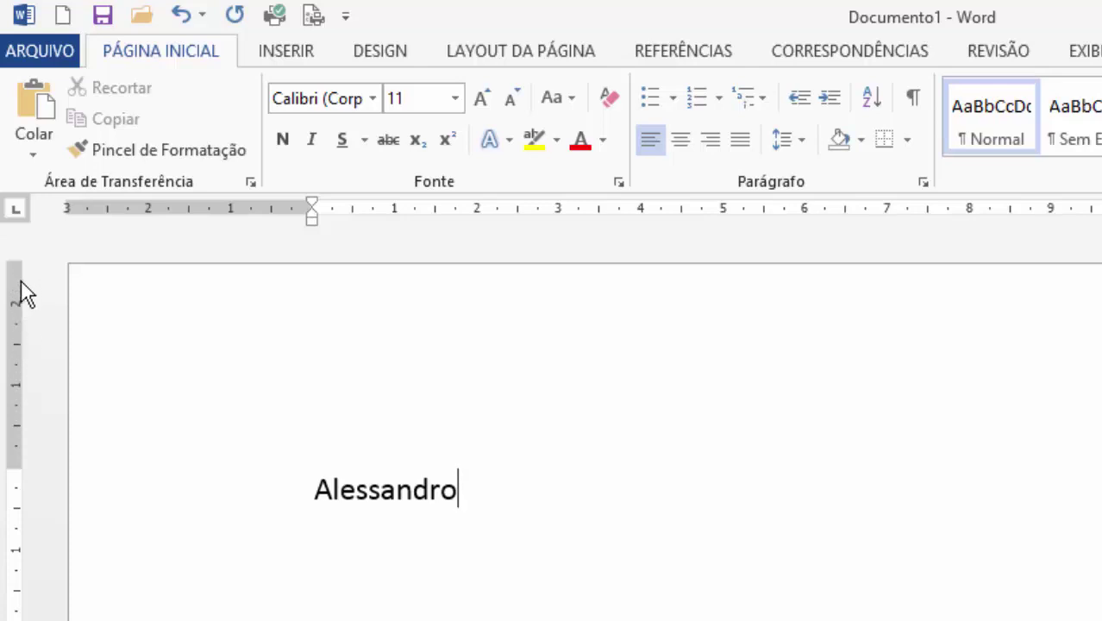
Apply the Estreita margin preset, 1,27 cm on all four sides, to the document.
{"action": "left_click", "coordinate": [184, 356]}
{"action": "left_click", "coordinate": [406, 424]}
{"action": "scroll", "coordinate": [419, 426], "scroll_direction": "down", "scroll_amount": 20}
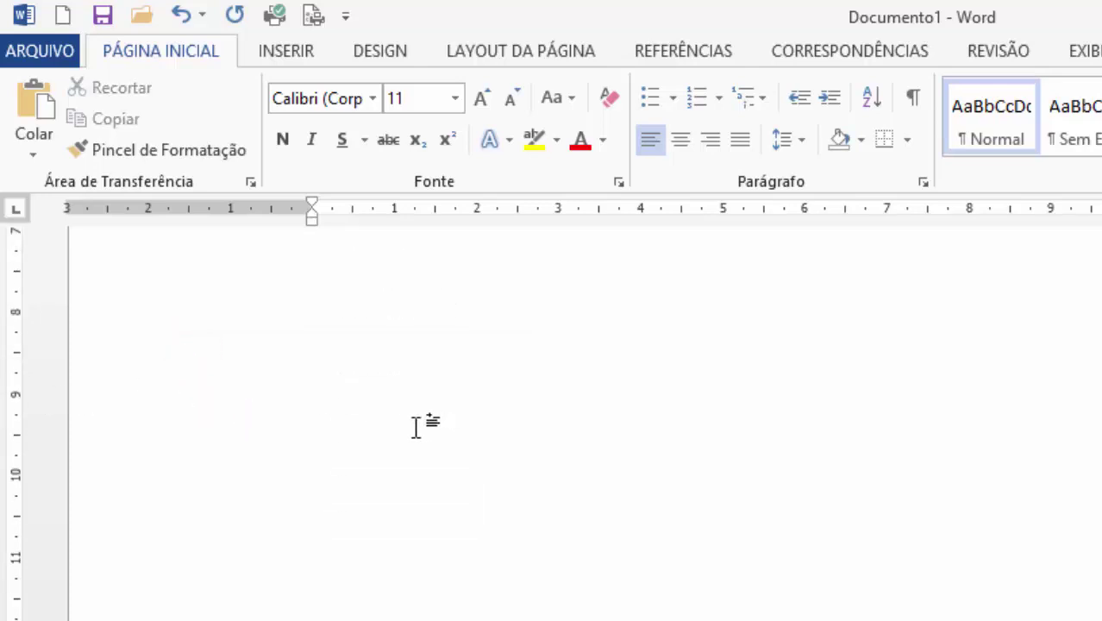
{"action": "scroll", "coordinate": [412, 427], "scroll_direction": "down", "scroll_amount": 5}
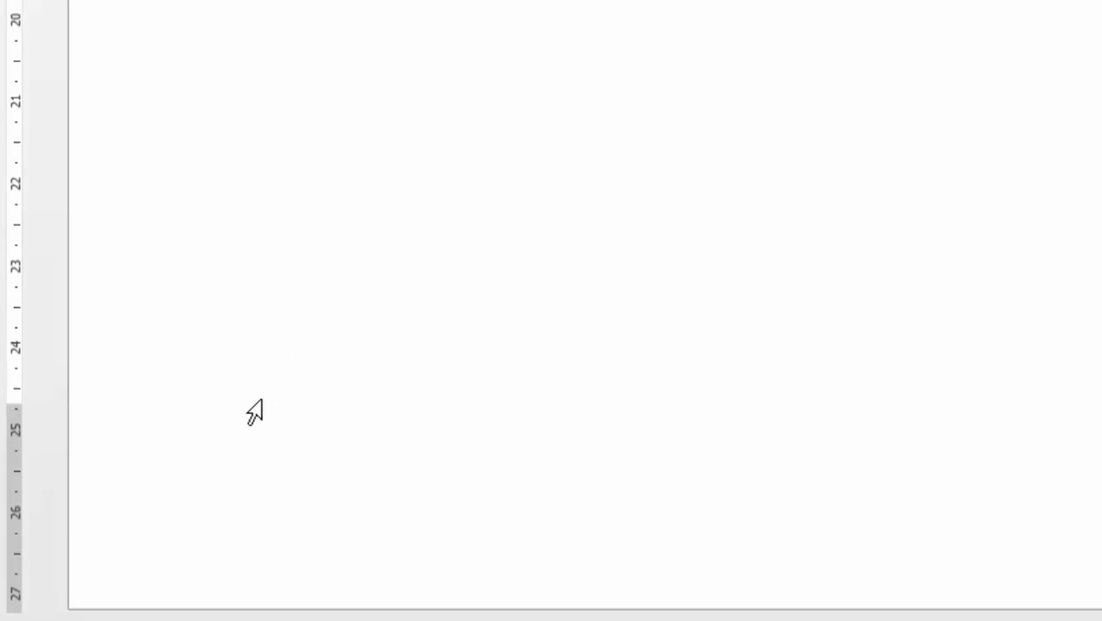
{"action": "left_click", "coordinate": [525, 50]}
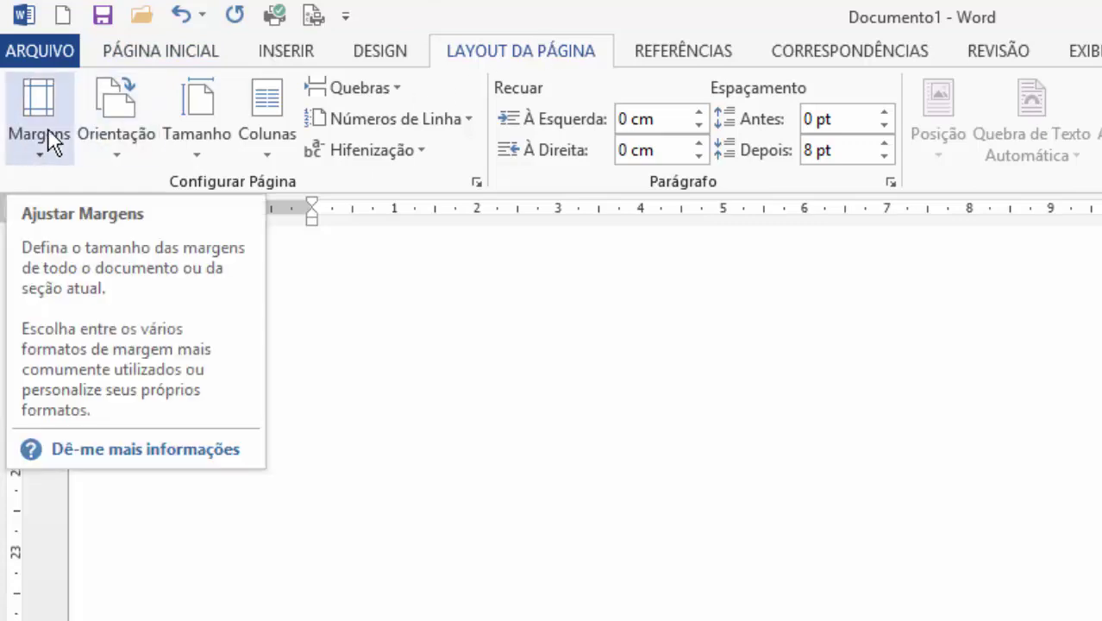
{"action": "left_click", "coordinate": [47, 128]}
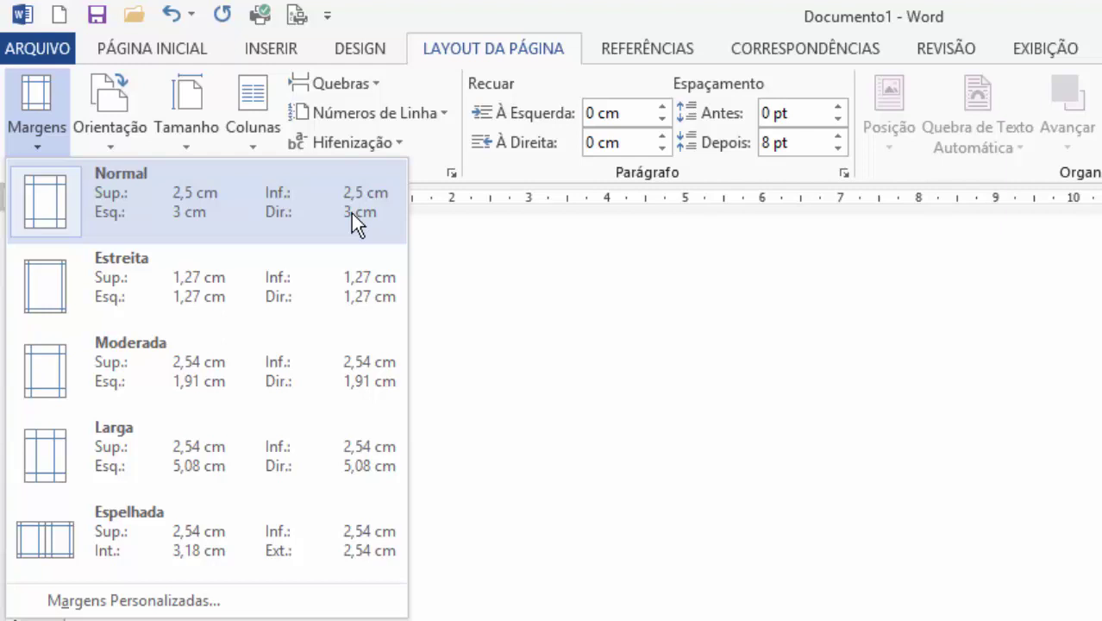
{"action": "left_click", "coordinate": [123, 266]}
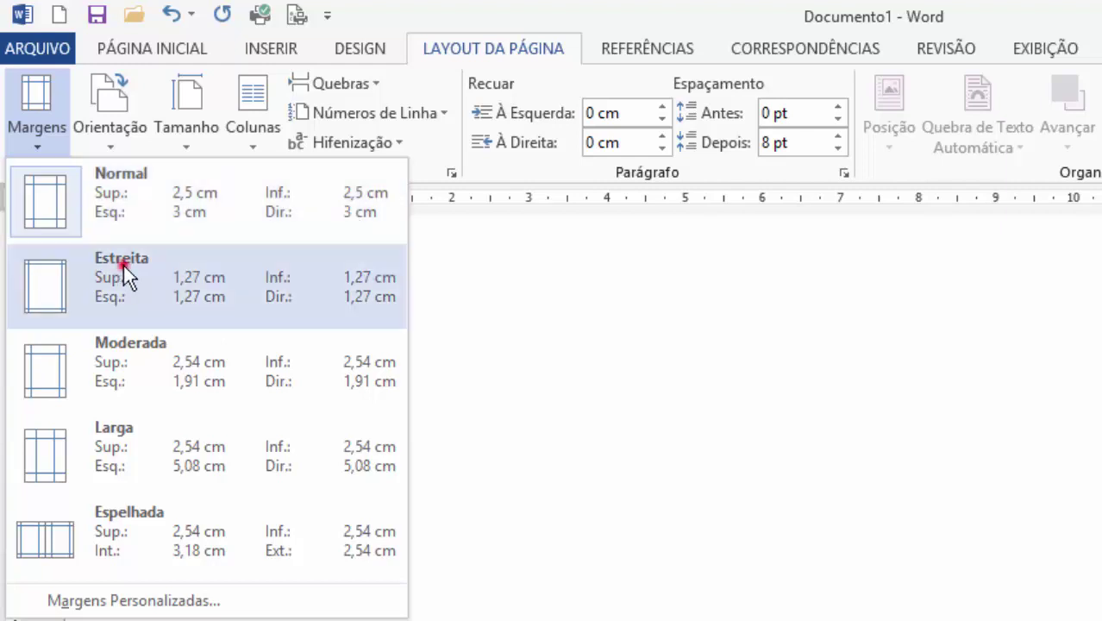
{"action": "type", "text": "Alessandro"}
{"action": "left_click", "coordinate": [304, 333]}
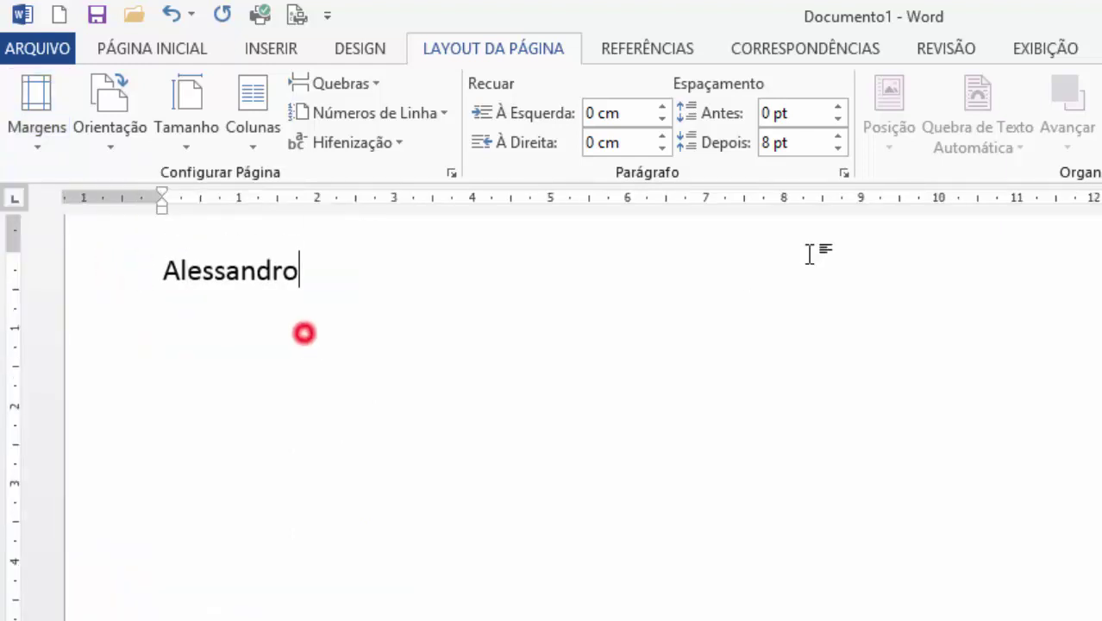
{"action": "scroll", "coordinate": [543, 427], "scroll_direction": "up", "scroll_amount": 2}
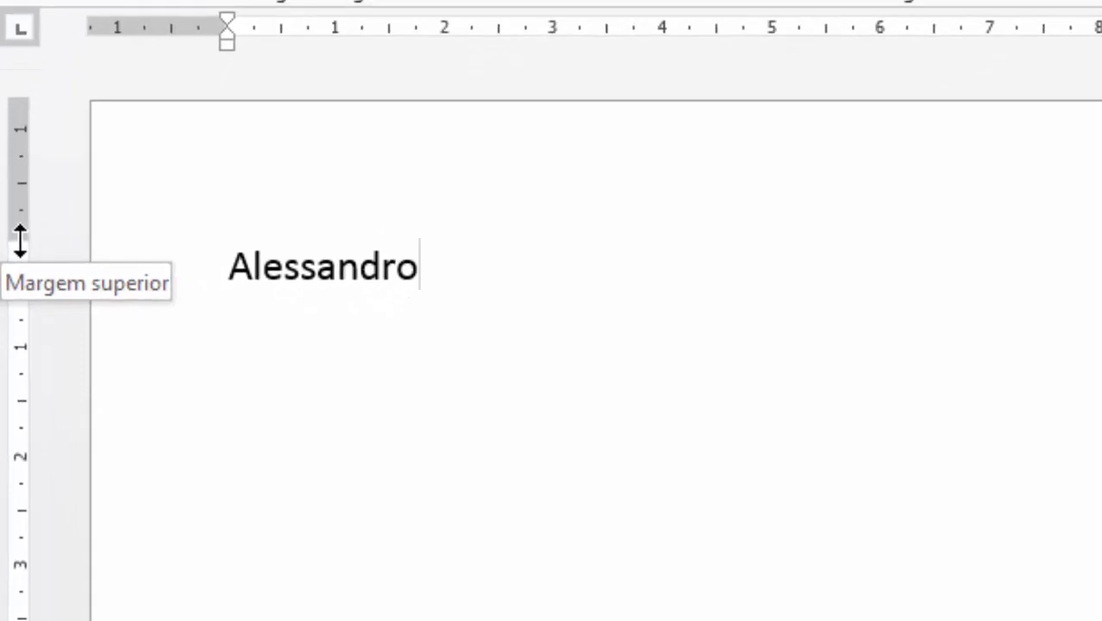
Enlarge the top page margin and reduce the left one to zero with the rulers, returning each to its previous position.
{"action": "mouse_move", "coordinate": [20, 242]}
{"action": "left_mouse_down"}
{"action": "mouse_move", "coordinate": [23, 178]}
{"action": "mouse_move", "coordinate": [8, 470]}
{"action": "mouse_move", "coordinate": [2, 295]}
{"action": "mouse_move", "coordinate": [10, 566]}
{"action": "mouse_move", "coordinate": [3, 343]}
{"action": "mouse_move", "coordinate": [4, 522]}
{"action": "mouse_move", "coordinate": [12, 316]}
{"action": "mouse_move", "coordinate": [3, 544]}
{"action": "mouse_move", "coordinate": [3, 456]}
{"action": "mouse_move", "coordinate": [11, 465]}
{"action": "mouse_move", "coordinate": [36, 406]}
{"action": "mouse_move", "coordinate": [60, 567]}
{"action": "left_mouse_up"}
{"action": "mouse_move", "coordinate": [42, 476]}
{"action": "left_mouse_down"}
{"action": "mouse_move", "coordinate": [42, 349]}
{"action": "mouse_move", "coordinate": [56, 317]}
{"action": "mouse_move", "coordinate": [59, 573]}
{"action": "mouse_move", "coordinate": [44, 424]}
{"action": "mouse_move", "coordinate": [61, 552]}
{"action": "mouse_move", "coordinate": [20, 389]}
{"action": "mouse_move", "coordinate": [34, 320]}
{"action": "mouse_move", "coordinate": [25, 338]}
{"action": "mouse_move", "coordinate": [11, 175]}
{"action": "mouse_move", "coordinate": [23, 237]}
{"action": "mouse_move", "coordinate": [15, 364]}
{"action": "mouse_move", "coordinate": [8, 226]}
{"action": "left_mouse_up"}
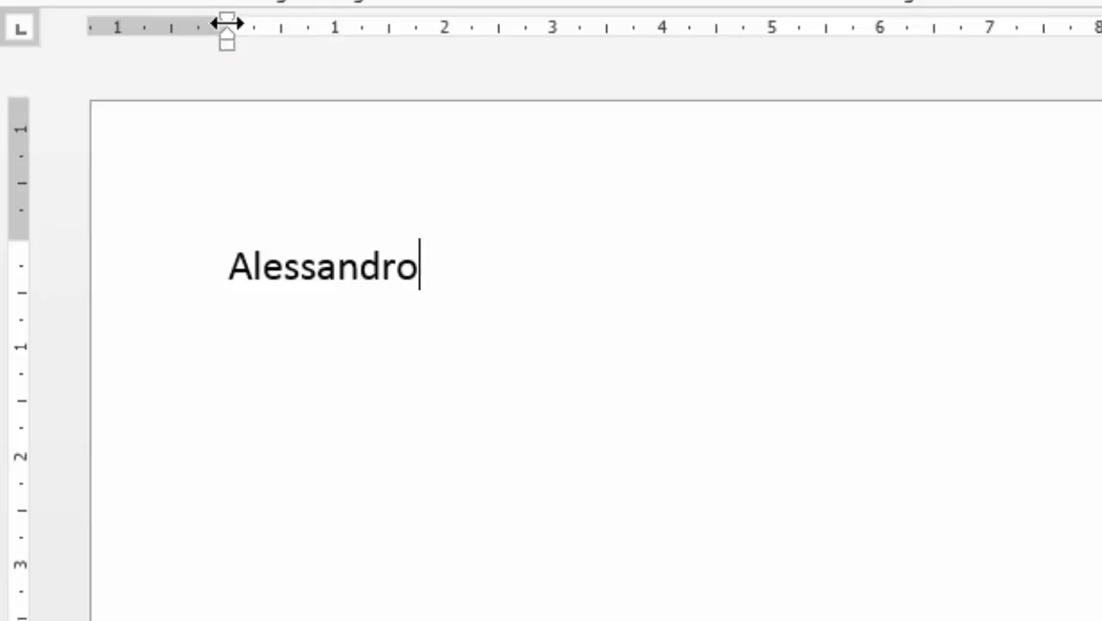
{"action": "mouse_move", "coordinate": [227, 25]}
{"action": "left_mouse_down"}
{"action": "mouse_move", "coordinate": [839, 18]}
{"action": "mouse_move", "coordinate": [147, 12]}
{"action": "mouse_move", "coordinate": [404, 12]}
{"action": "mouse_move", "coordinate": [87, 24]}
{"action": "left_mouse_up"}
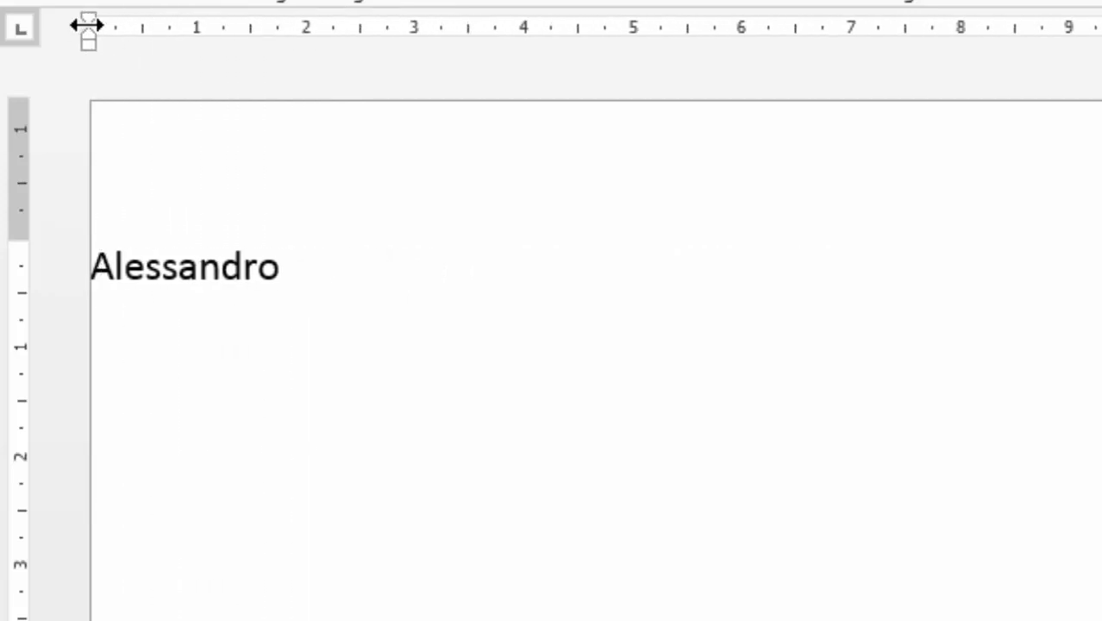
{"action": "left_click", "coordinate": [108, 232]}
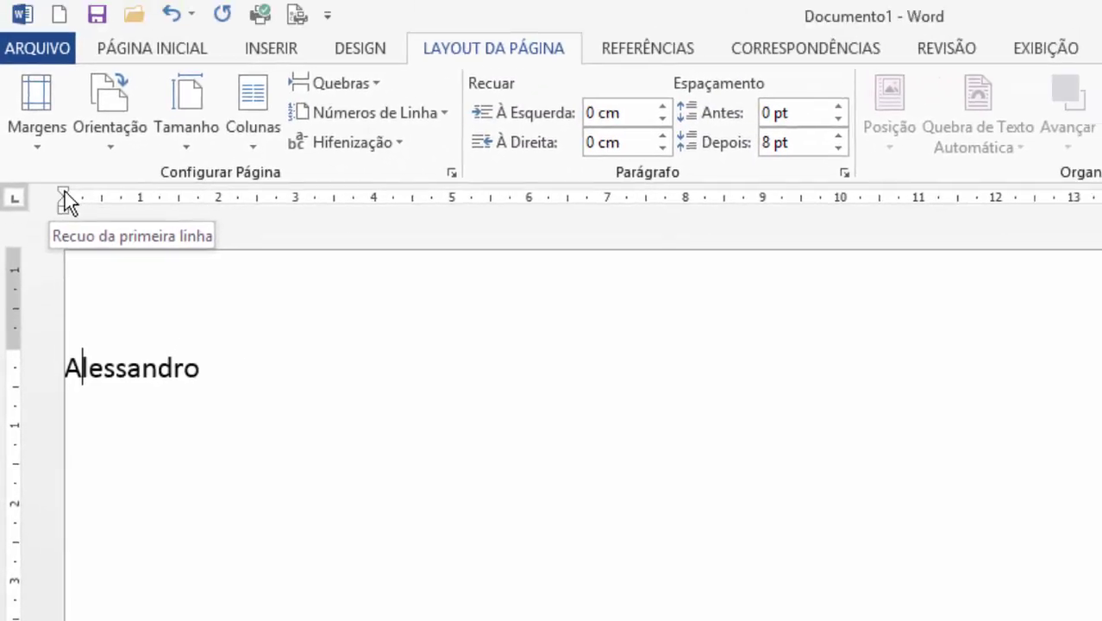
{"action": "left_click", "coordinate": [67, 197]}
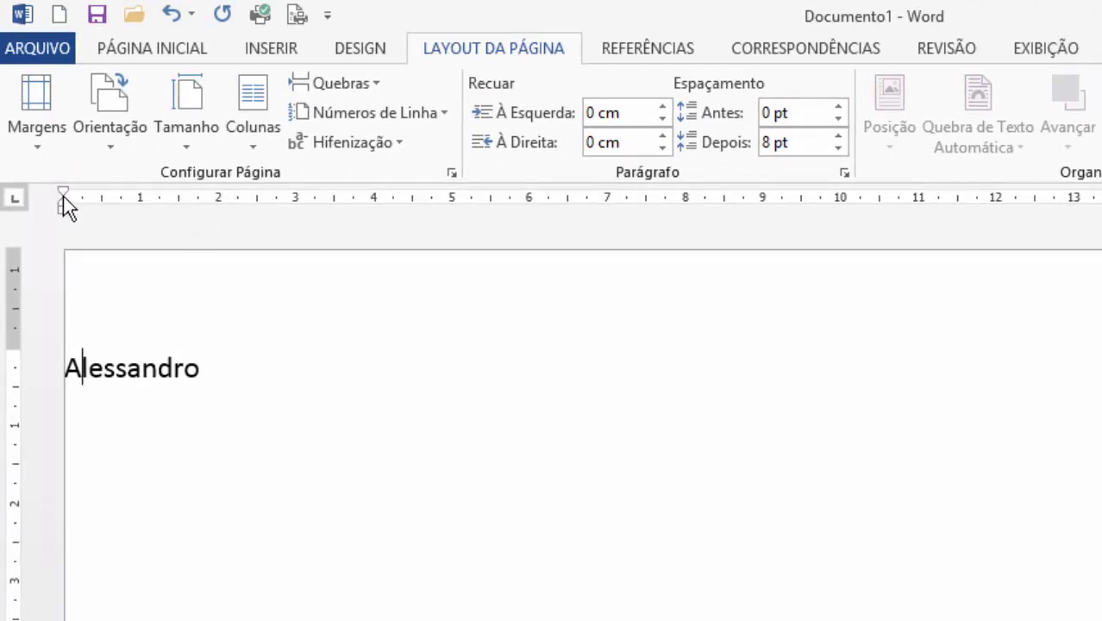
{"action": "left_click_drag", "start_coordinate": [68, 197], "coordinate": [153, 200]}
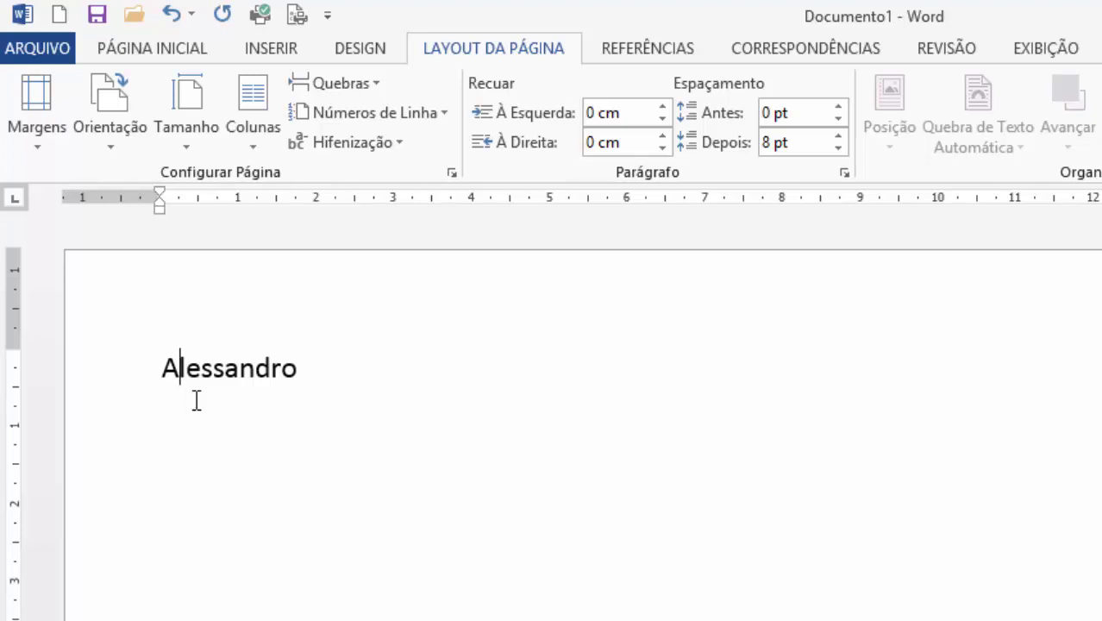
Hide the white space between pages and check the break between the first and second pages.
{"action": "left_click", "coordinate": [382, 395]}
{"action": "left_click", "coordinate": [421, 225]}
{"action": "double_click", "coordinate": [421, 225]}
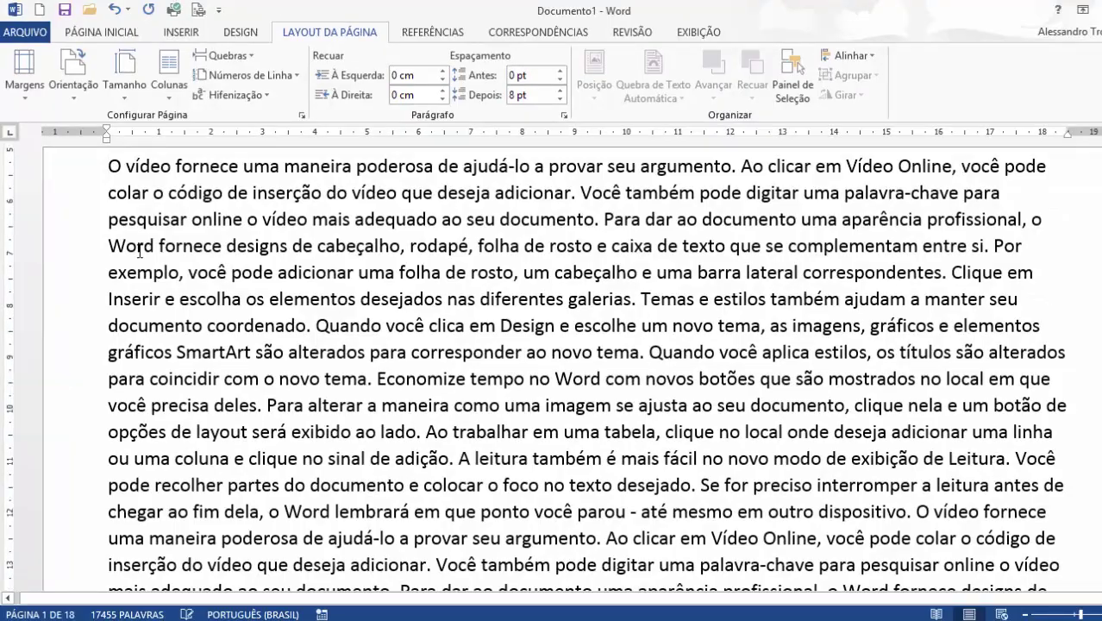
{"action": "scroll", "coordinate": [139, 250], "scroll_direction": "down", "scroll_amount": 10}
{"action": "scroll", "coordinate": [189, 215], "scroll_direction": "down", "scroll_amount": 15}
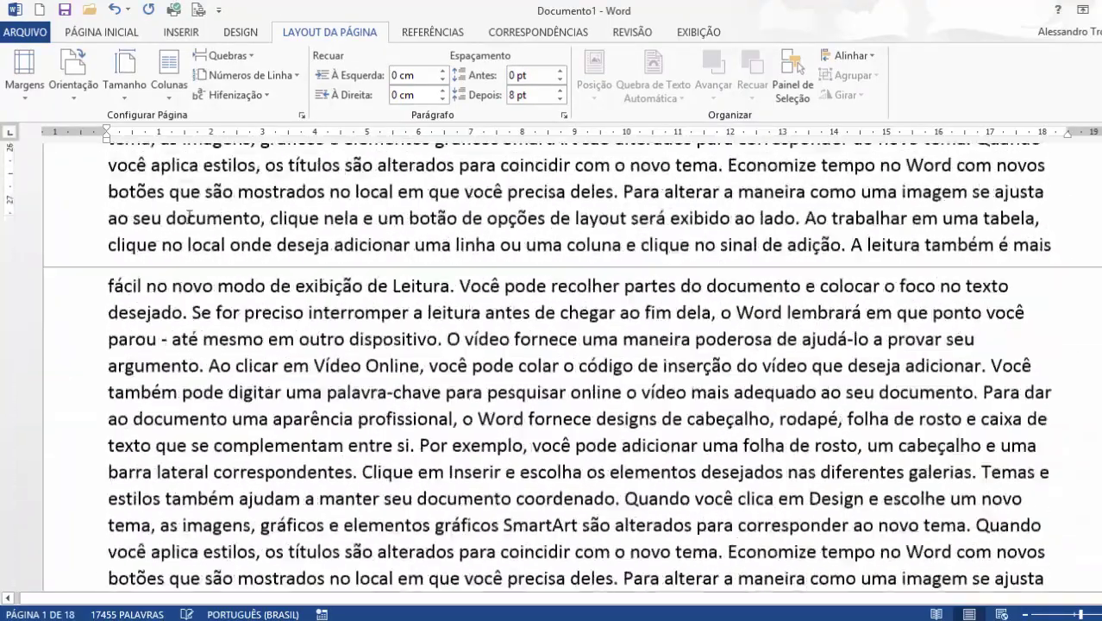
{"action": "scroll", "coordinate": [189, 226], "scroll_direction": "down", "scroll_amount": 3}
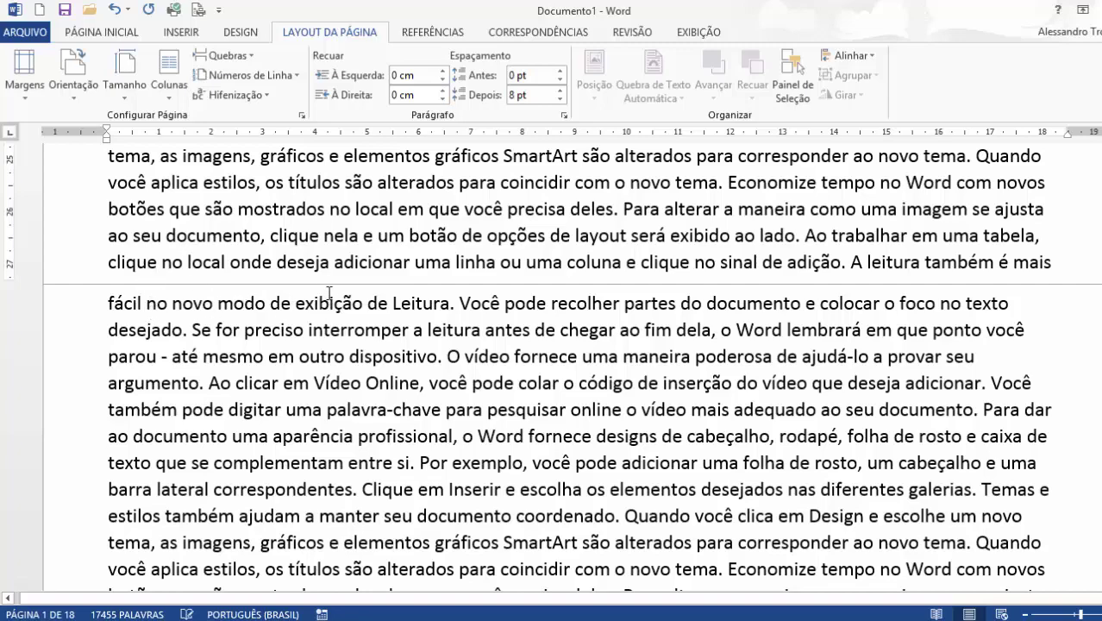
{"action": "scroll", "coordinate": [327, 291], "scroll_direction": "down", "scroll_amount": 10}
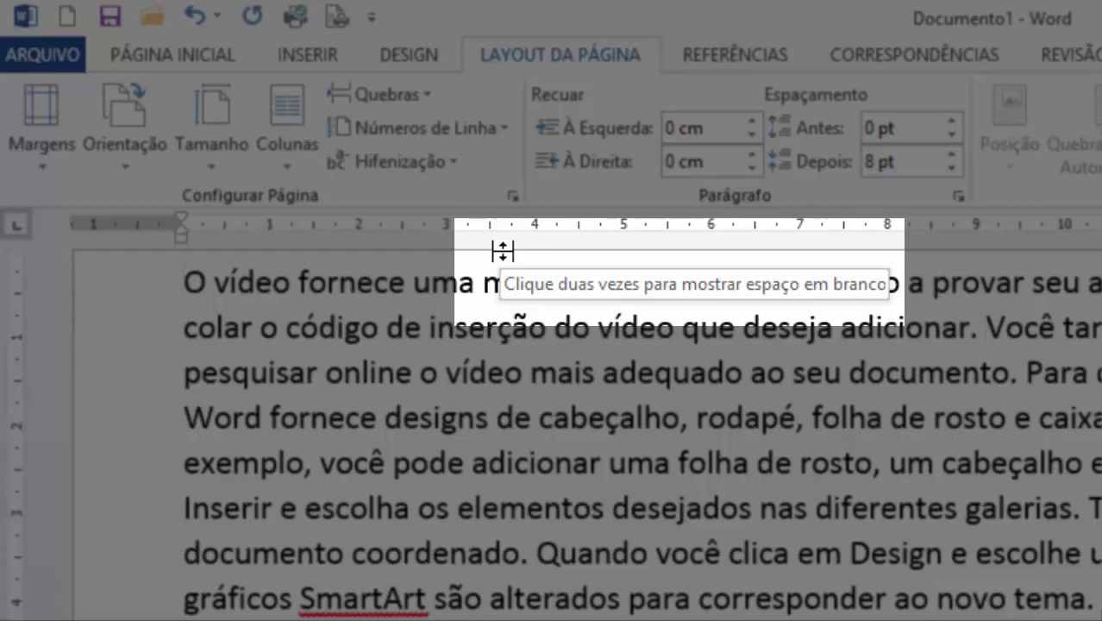
Show the white space between pages again and check the gap after the first page.
{"action": "double_click", "coordinate": [502, 250]}
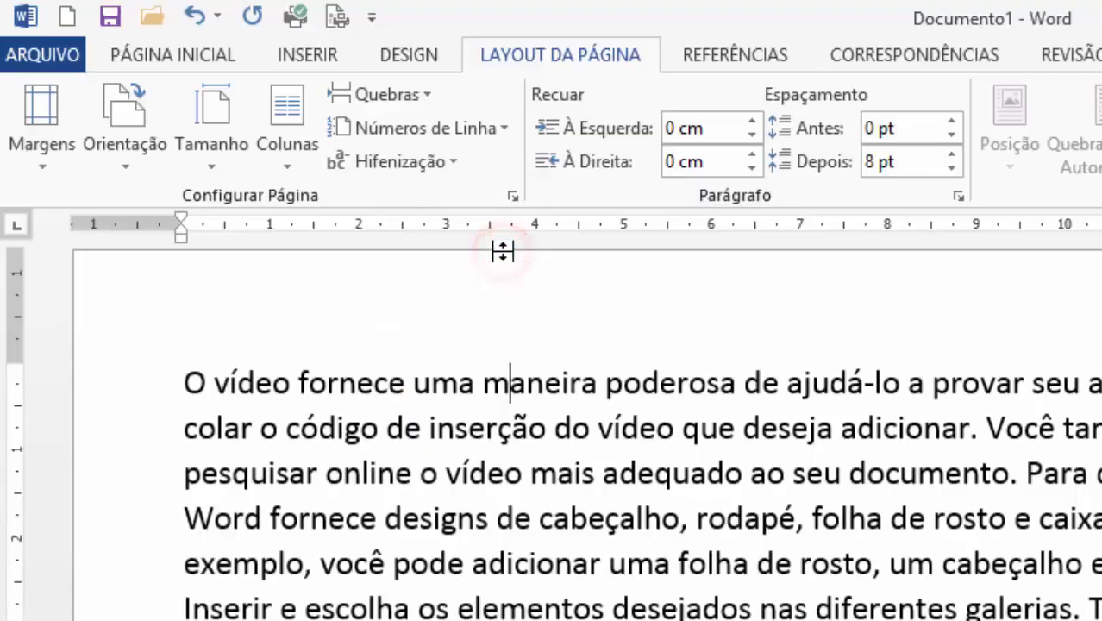
{"action": "left_click", "coordinate": [509, 380]}
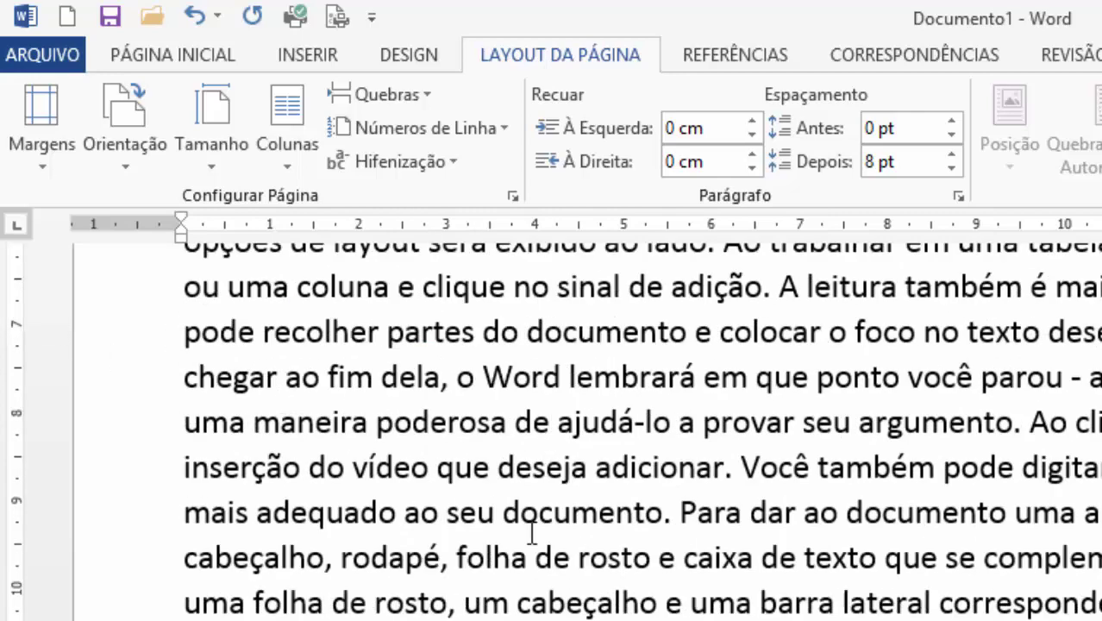
{"action": "scroll", "coordinate": [531, 526], "scroll_direction": "down", "scroll_amount": 10}
{"action": "scroll", "coordinate": [531, 528], "scroll_direction": "down", "scroll_amount": 8}
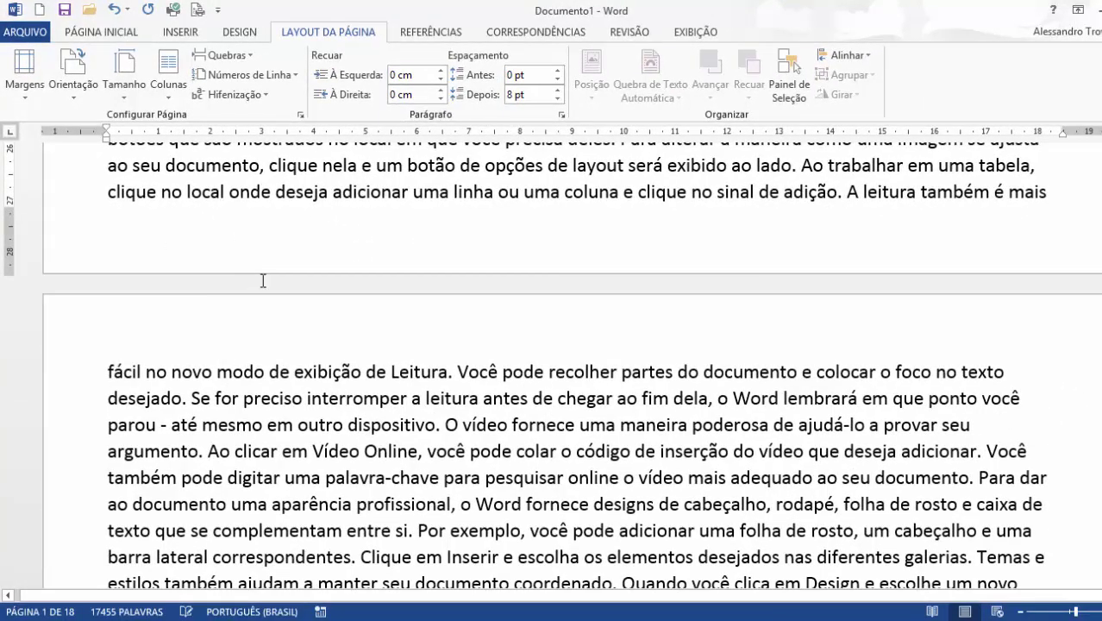
Delete the document's entire text, leaving a blank page.
{"action": "key", "text": "ctrl+a"}
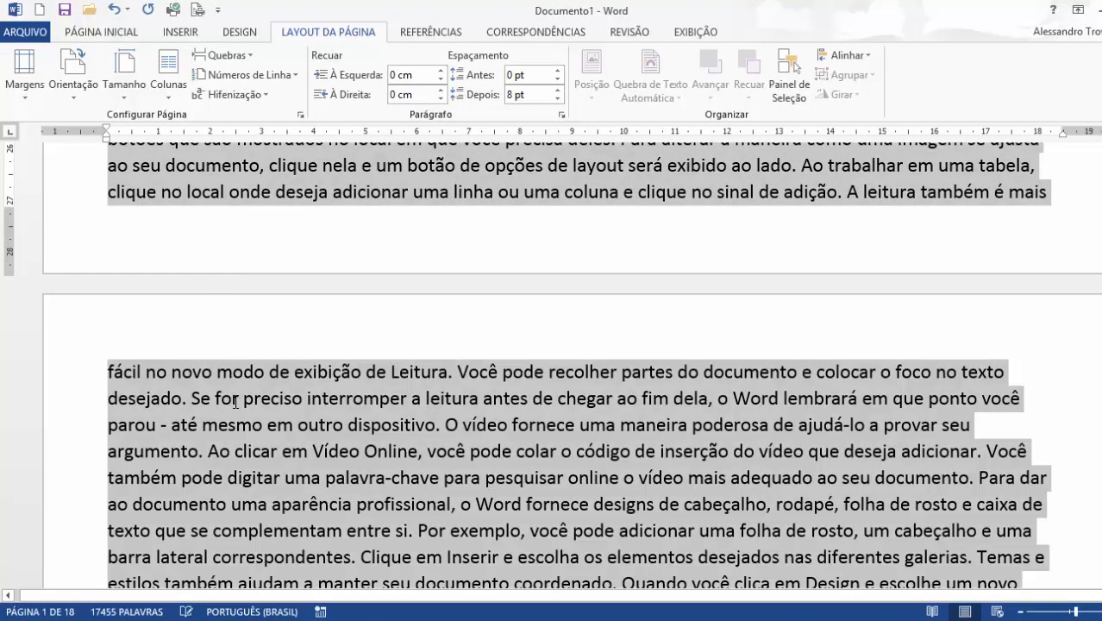
{"action": "key", "text": "Delete"}
{"action": "type", "text": "\\"}
{"action": "key", "text": "BackSpace"}
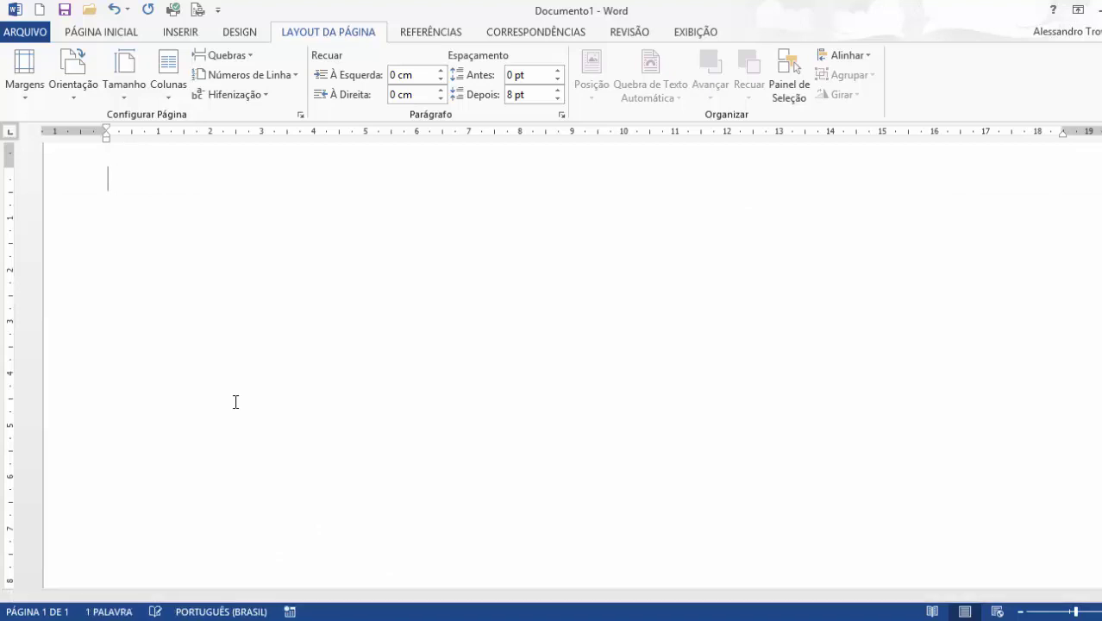
{"action": "scroll", "coordinate": [259, 345], "scroll_direction": "up", "scroll_amount": 1}
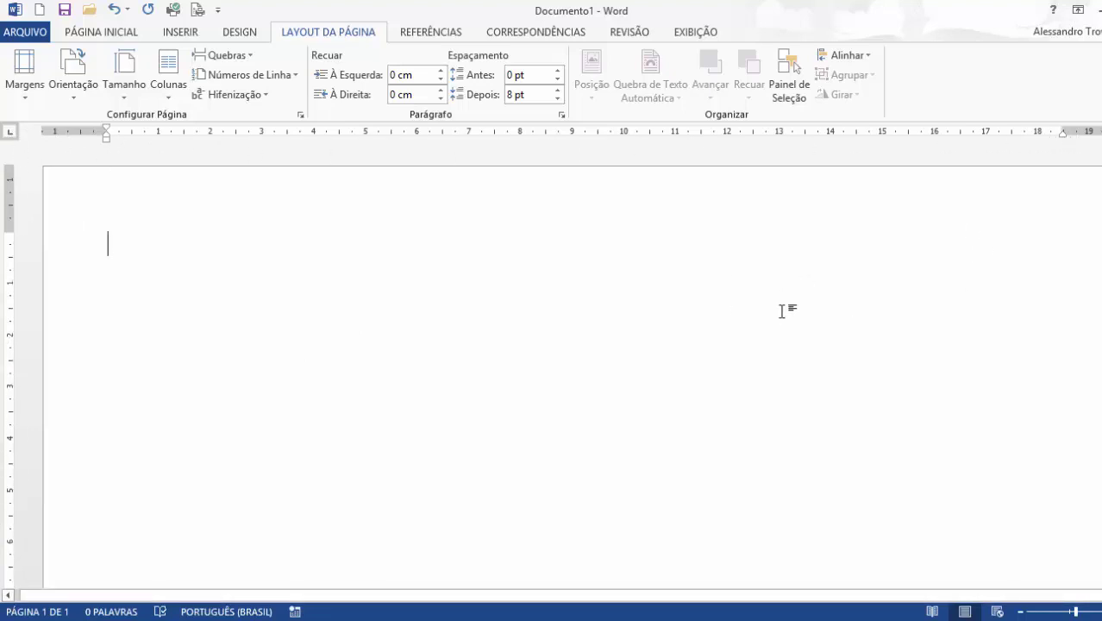
{"action": "left_click", "coordinate": [555, 310]}
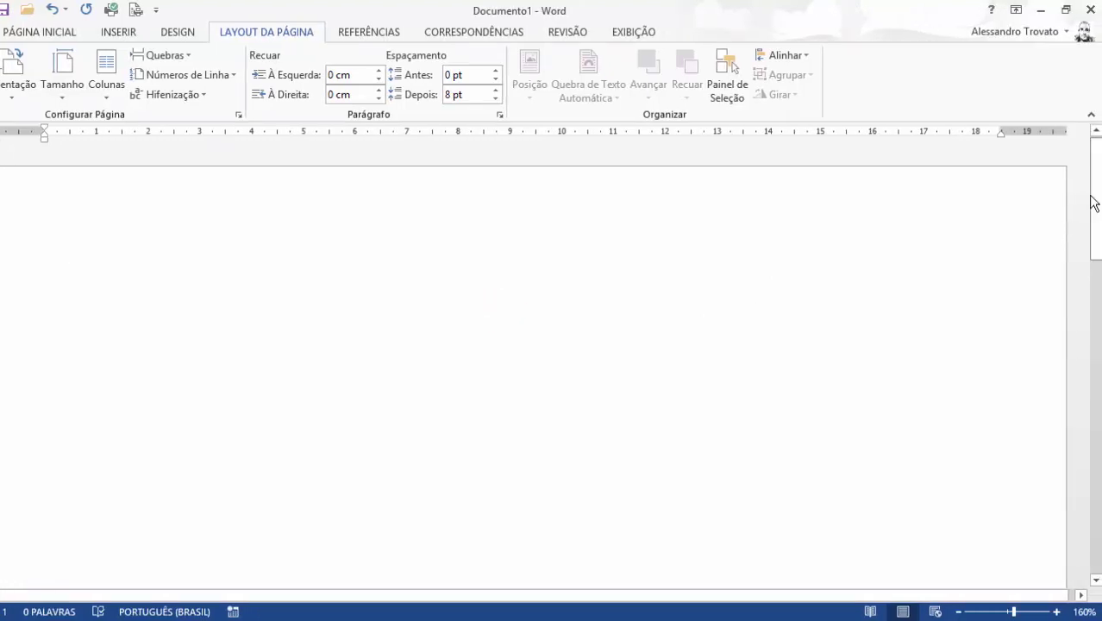
Zoom the blank page to 270% and examine it along its full height and width.
{"action": "left_click_drag", "start_coordinate": [1091, 194], "coordinate": [1092, 550]}
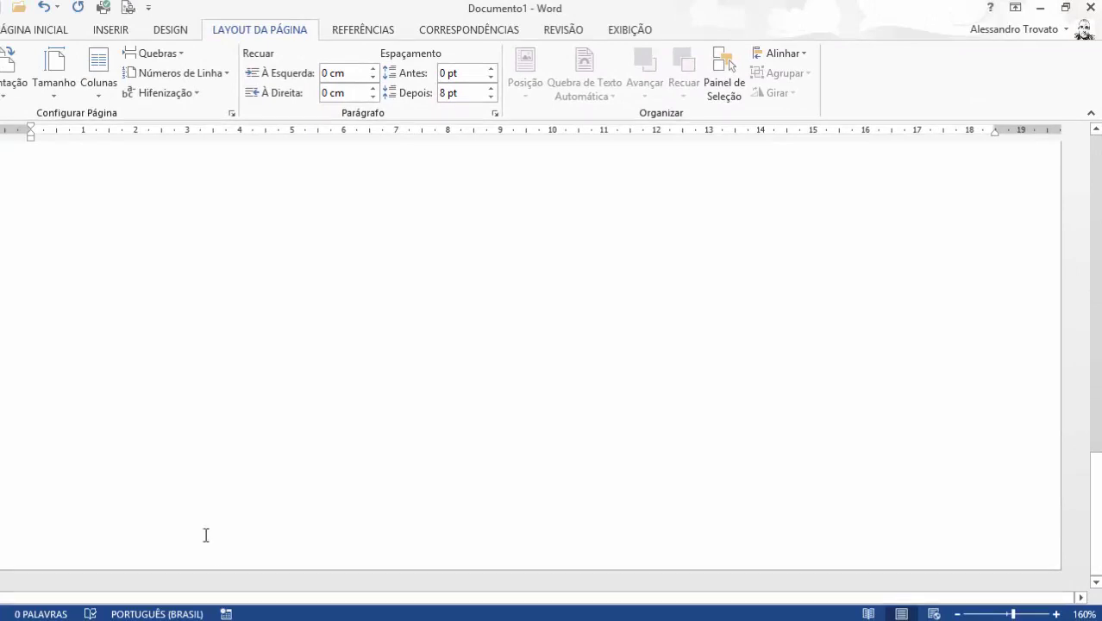
{"action": "scroll", "coordinate": [206, 535], "scroll_direction": "up", "scroll_amount": 11}
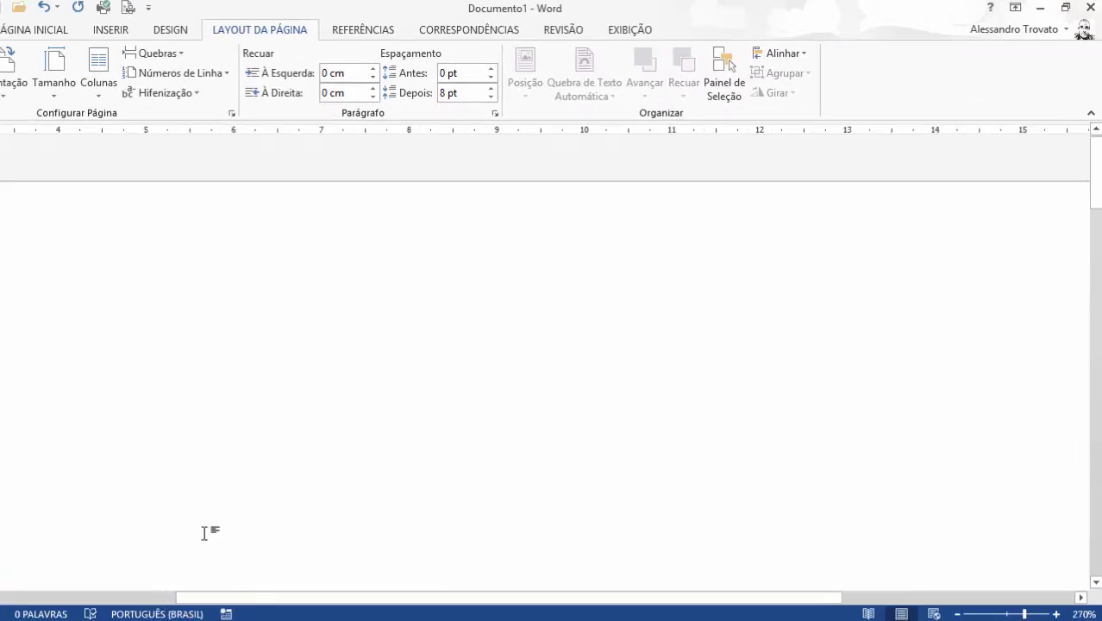
{"action": "left_click_drag", "start_coordinate": [246, 600], "coordinate": [70, 600]}
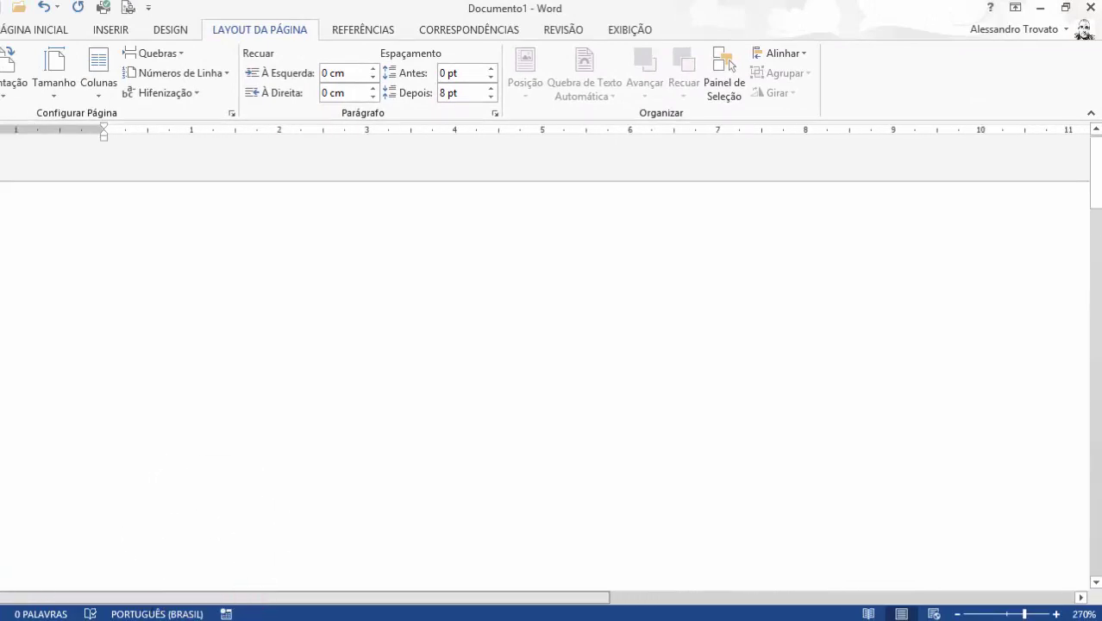
{"action": "left_click", "coordinate": [1083, 598]}
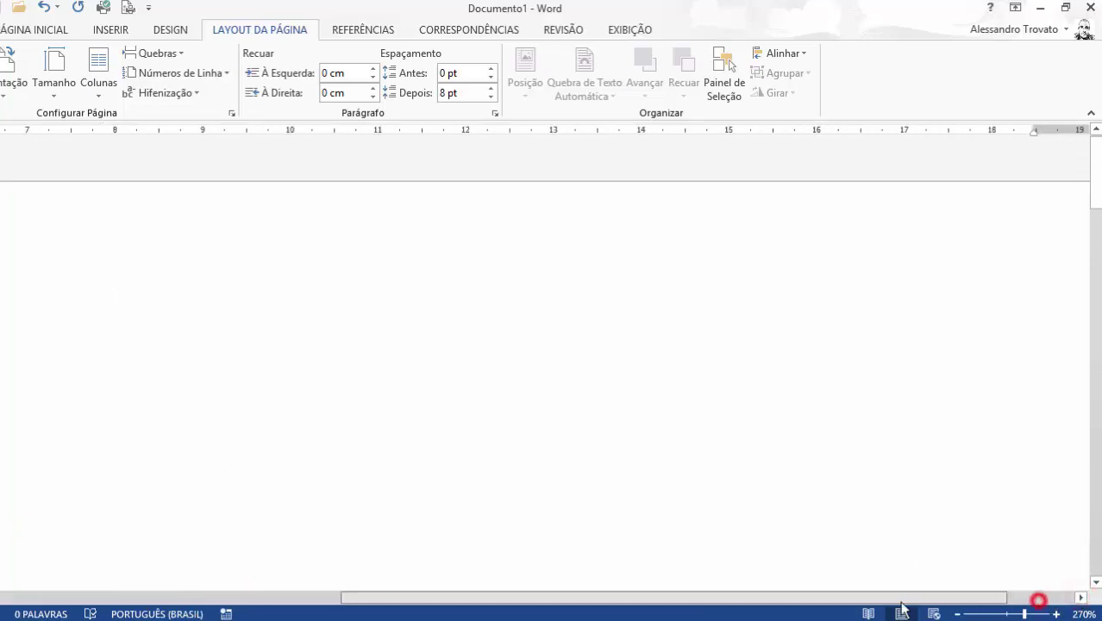
{"action": "mouse_move", "coordinate": [902, 603]}
{"action": "left_mouse_down"}
{"action": "mouse_move", "coordinate": [406, 597]}
{"action": "mouse_move", "coordinate": [1082, 593]}
{"action": "left_mouse_up"}
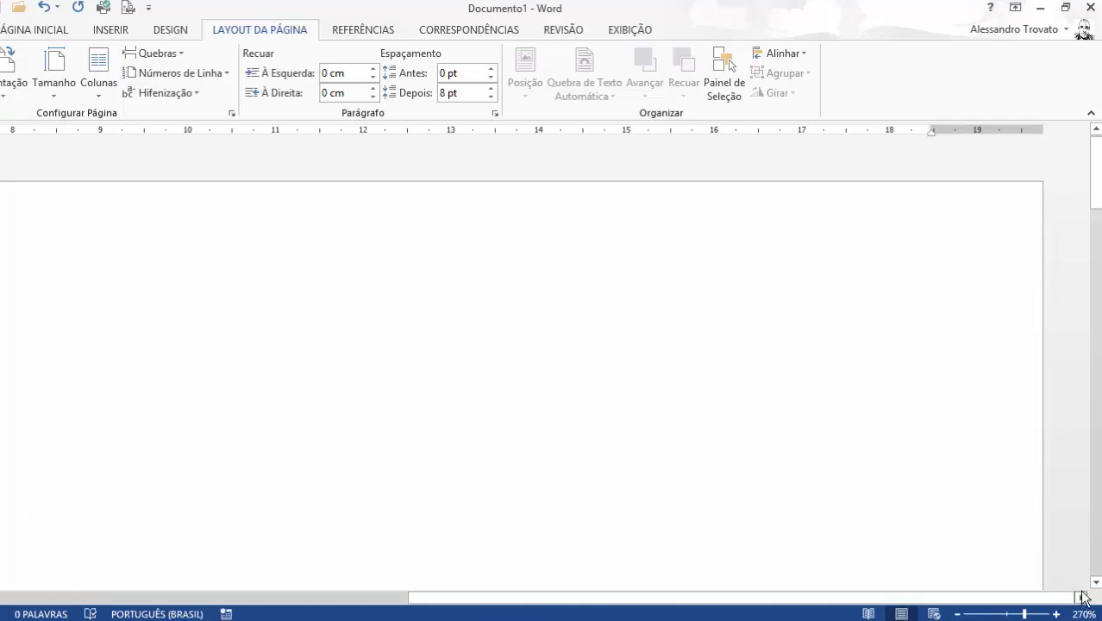
{"action": "left_click_drag", "start_coordinate": [1095, 173], "coordinate": [1076, 159]}
{"action": "left_click_drag", "start_coordinate": [480, 599], "coordinate": [0, 578]}
Turn off the display of the rulers.
{"action": "left_click", "coordinate": [43, 357]}
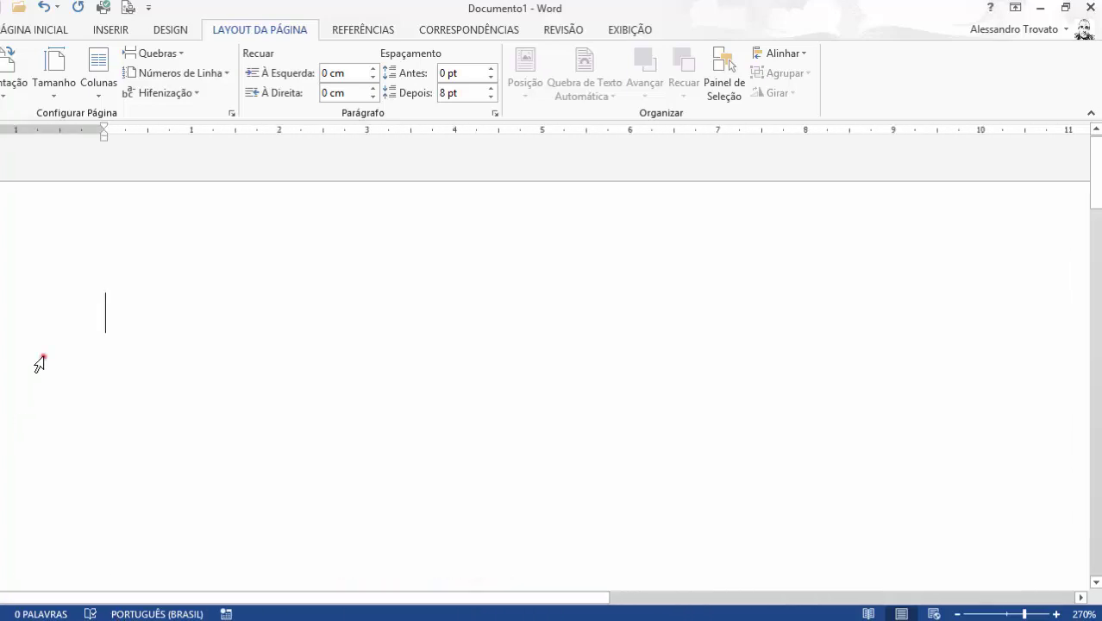
{"action": "left_click", "coordinate": [183, 283]}
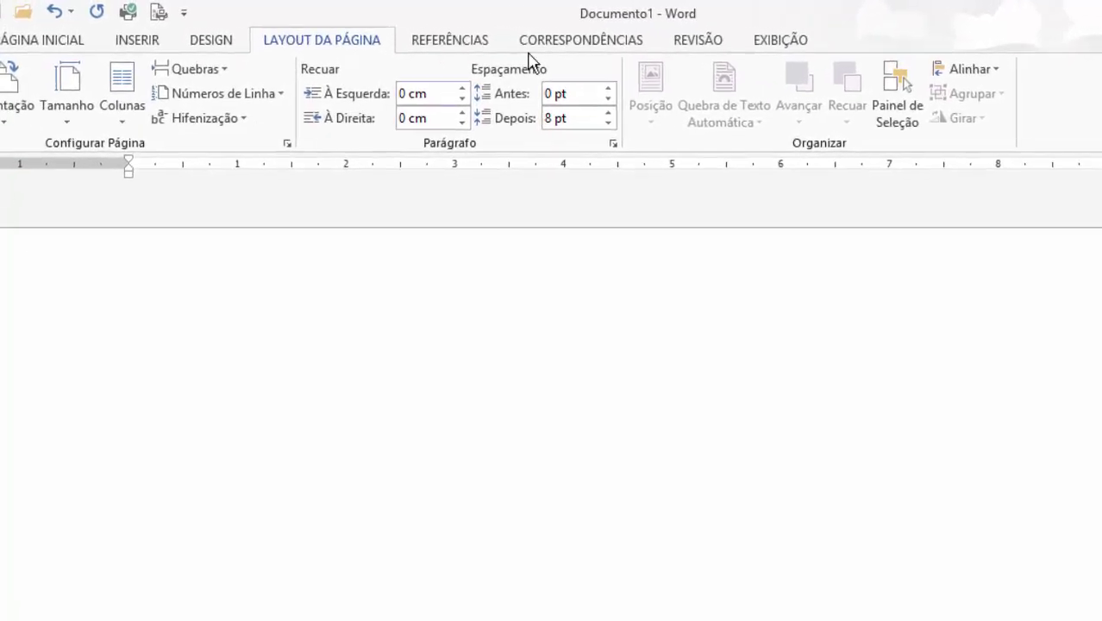
{"action": "left_click", "coordinate": [783, 39]}
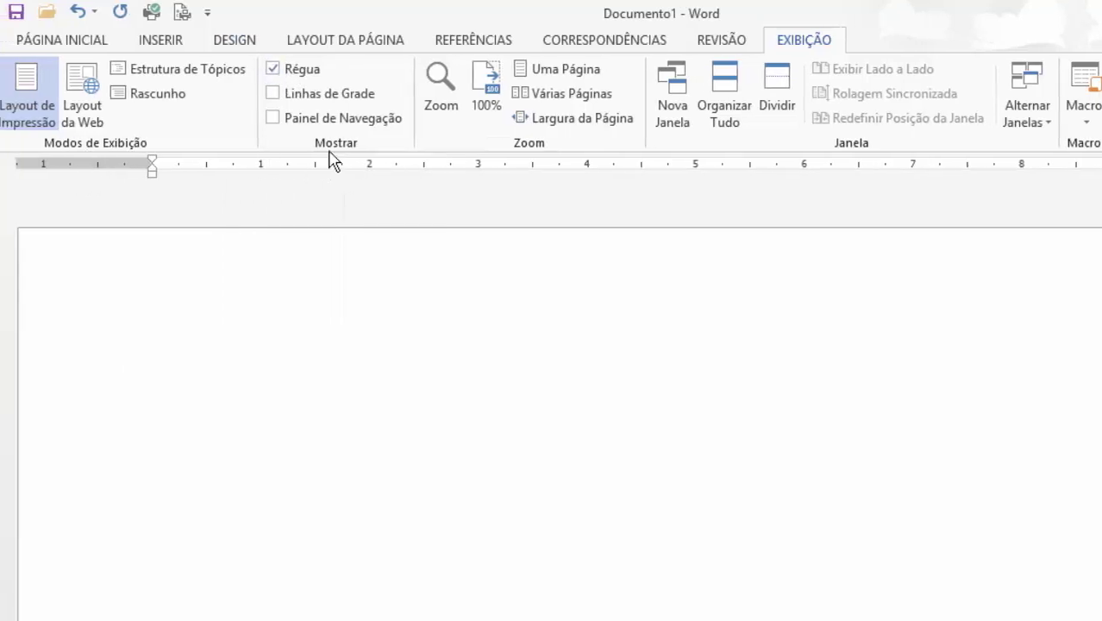
{"action": "left_click", "coordinate": [318, 70]}
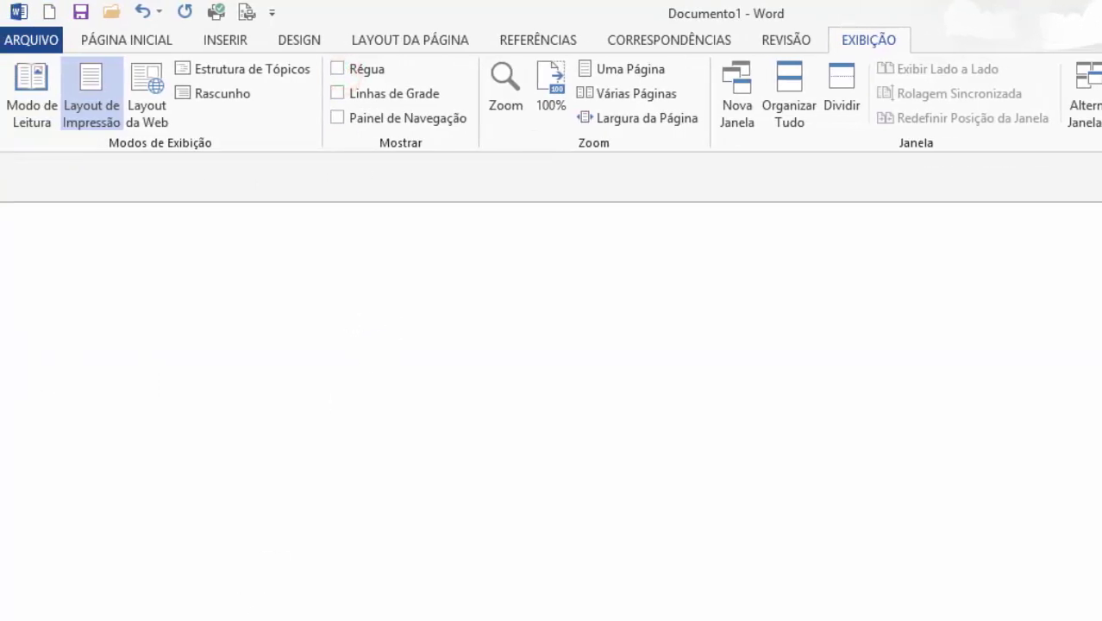
Zoom the blank page out to 140% and look over its edges without the rulers.
{"action": "scroll", "coordinate": [318, 479], "scroll_direction": "down", "scroll_amount": 1}
{"action": "scroll", "coordinate": [376, 470], "scroll_direction": "down", "scroll_amount": 2}
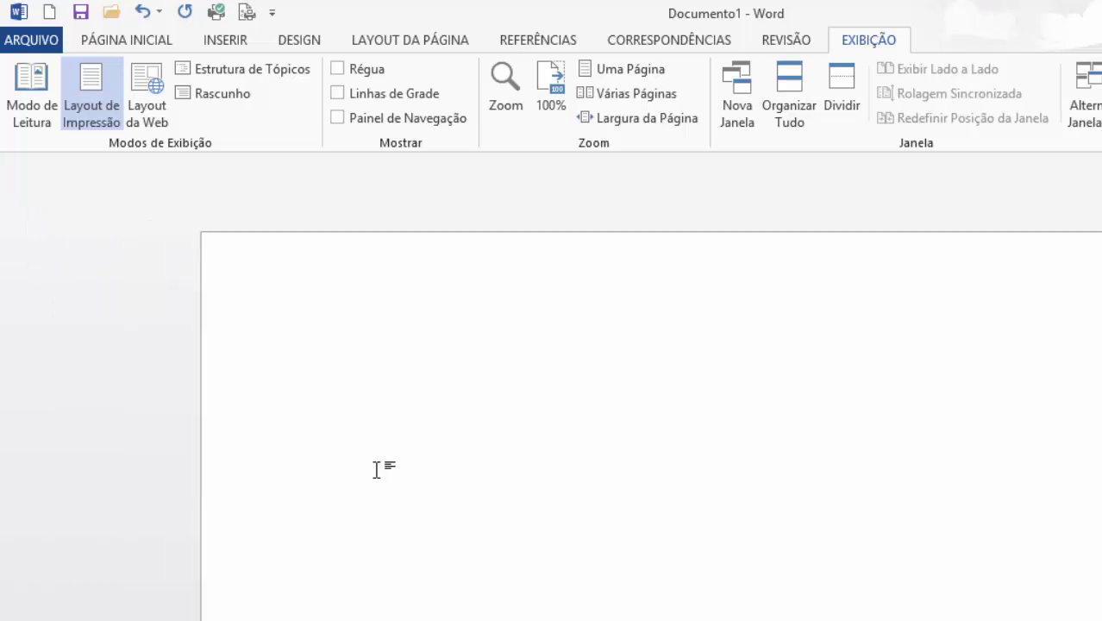
{"action": "scroll", "coordinate": [376, 469], "scroll_direction": "down", "scroll_amount": 1}
{"action": "scroll", "coordinate": [380, 471], "scroll_direction": "up", "scroll_amount": 5}
{"action": "scroll", "coordinate": [389, 495], "scroll_direction": "down", "scroll_amount": 3}
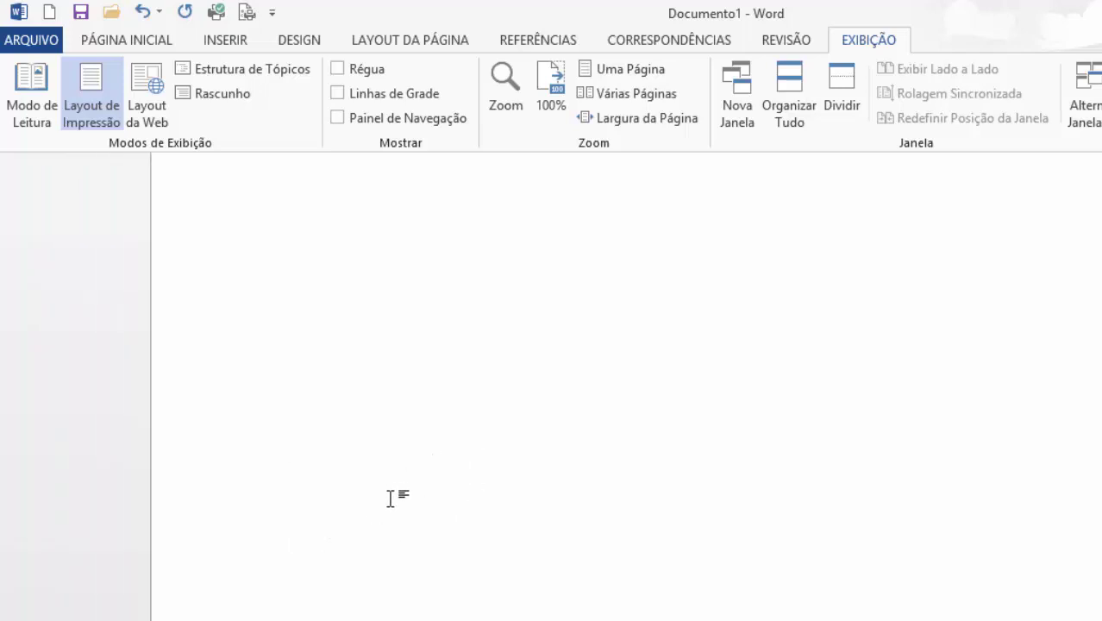
{"action": "scroll", "coordinate": [389, 495], "scroll_direction": "down", "scroll_amount": 1}
{"action": "scroll", "coordinate": [390, 496], "scroll_direction": "up", "scroll_amount": 1}
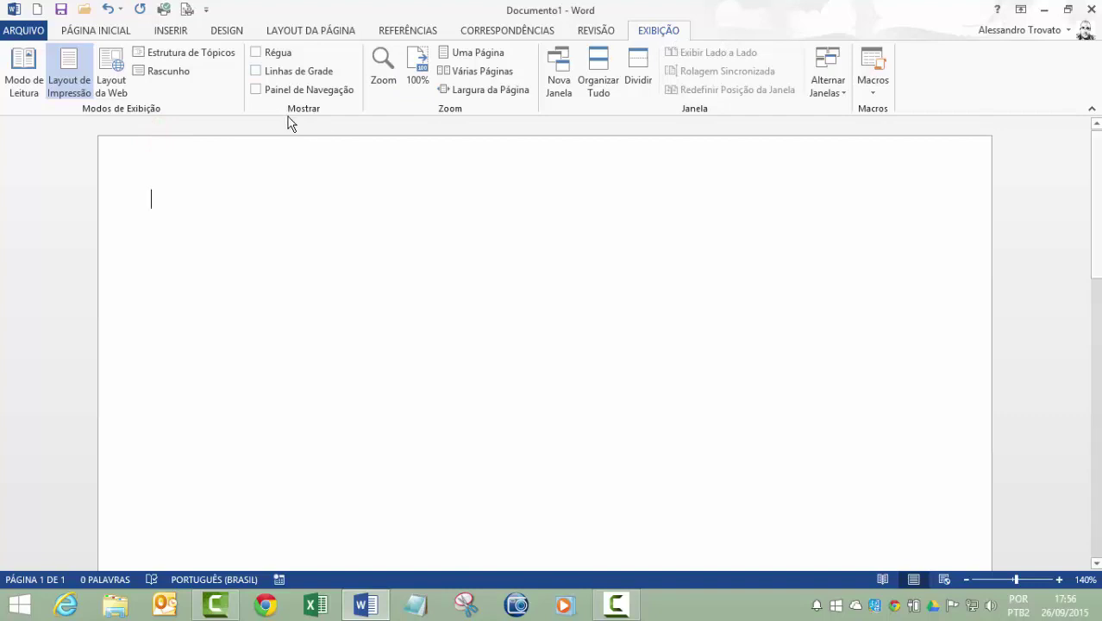
Turn the rulers back on, then show the gridlines on the page and hide them again.
{"action": "left_click", "coordinate": [256, 53]}
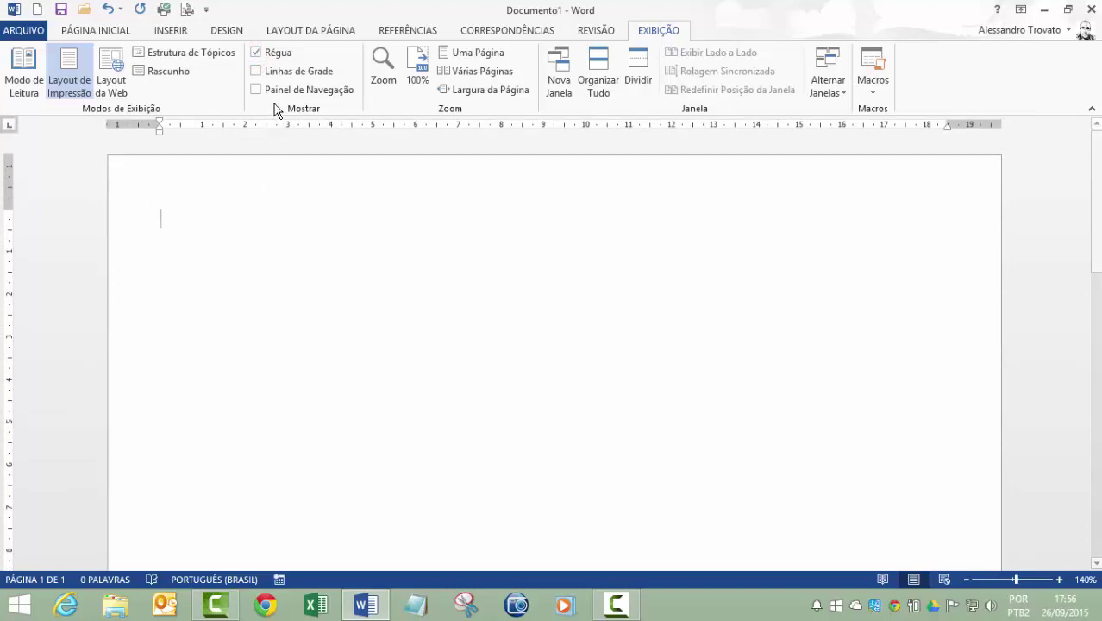
{"action": "left_click", "coordinate": [255, 72]}
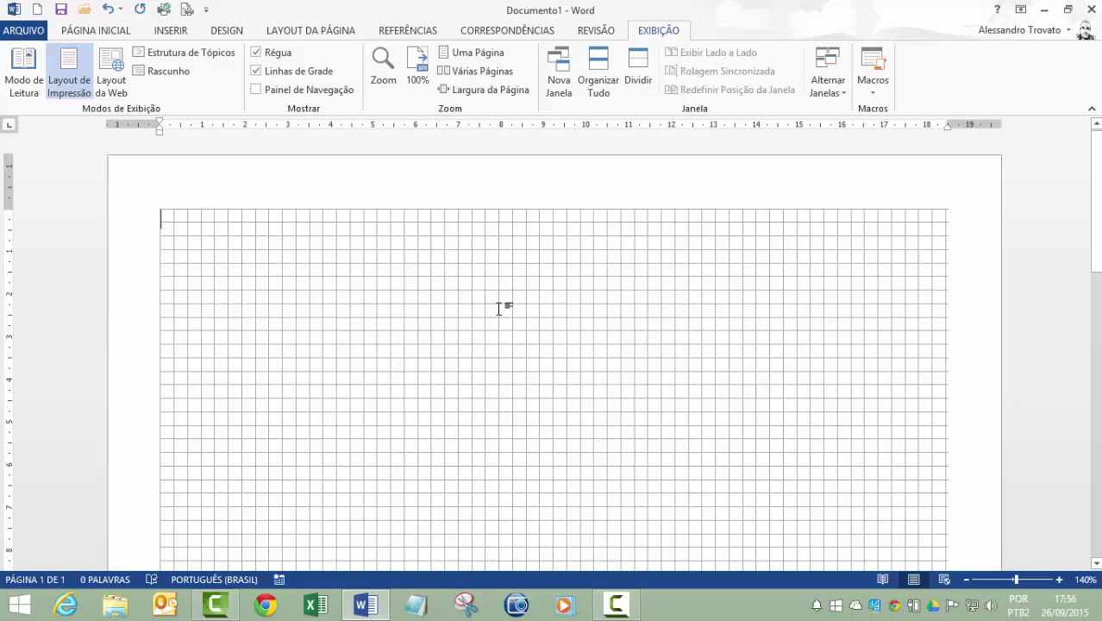
{"action": "left_click", "coordinate": [256, 71]}
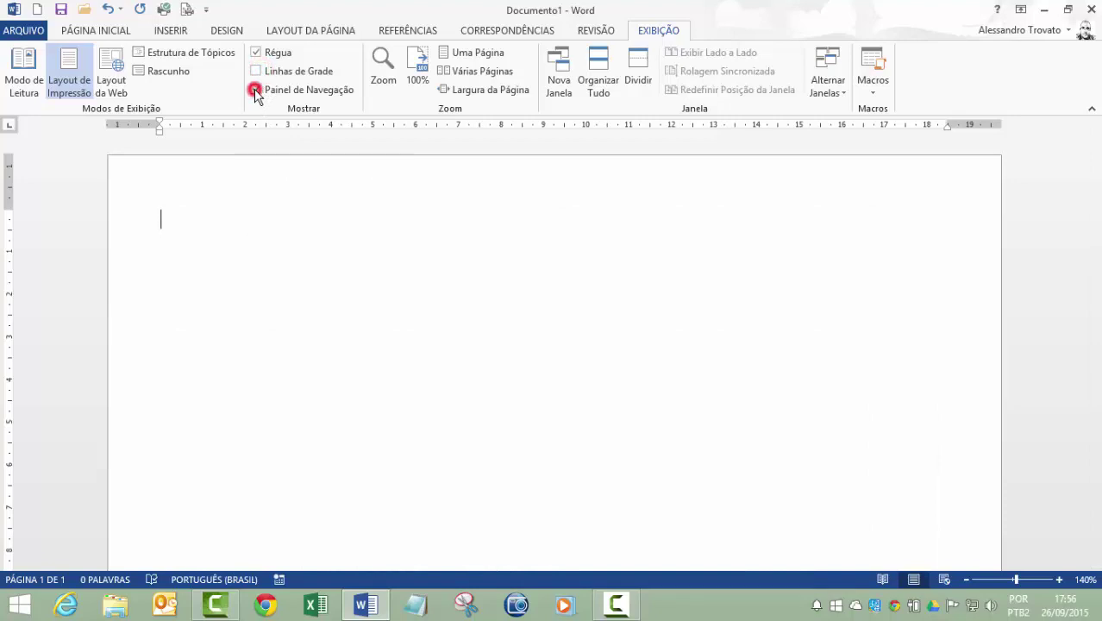
Show the navigation pane and look through its Títulos and Resultados views, finishing on the Páginas view.
{"action": "left_click", "coordinate": [256, 90]}
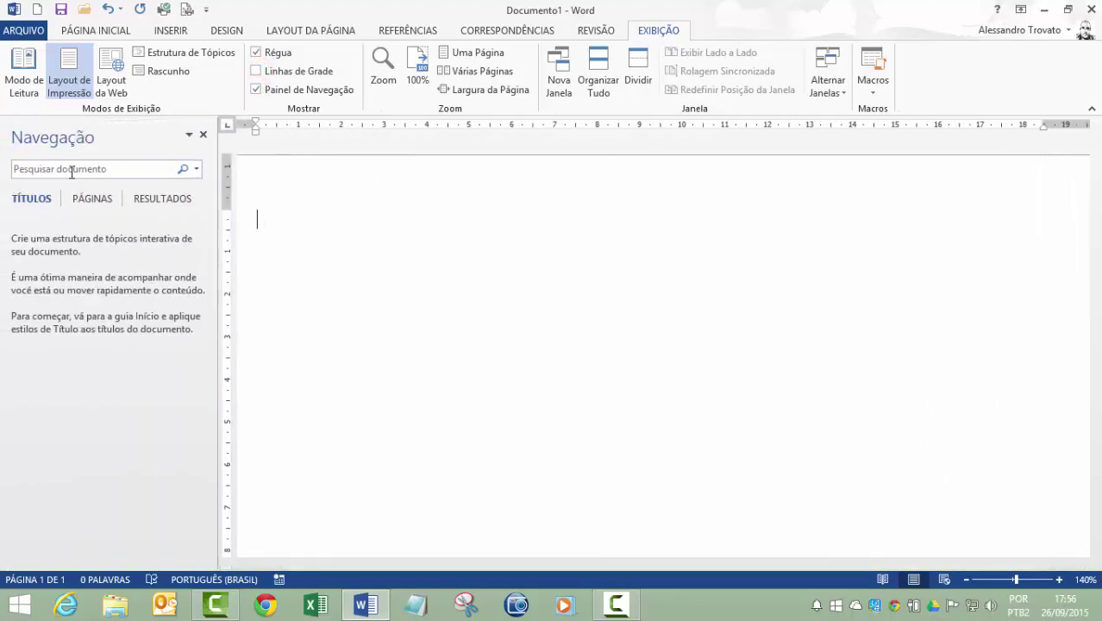
{"action": "left_click", "coordinate": [87, 198]}
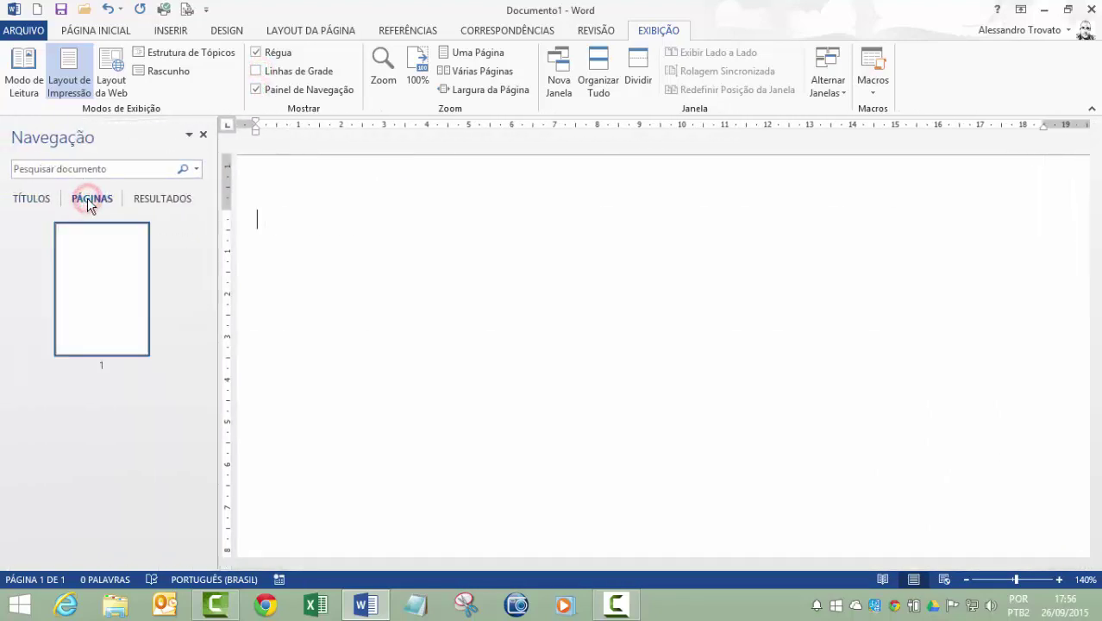
{"action": "left_click", "coordinate": [39, 203]}
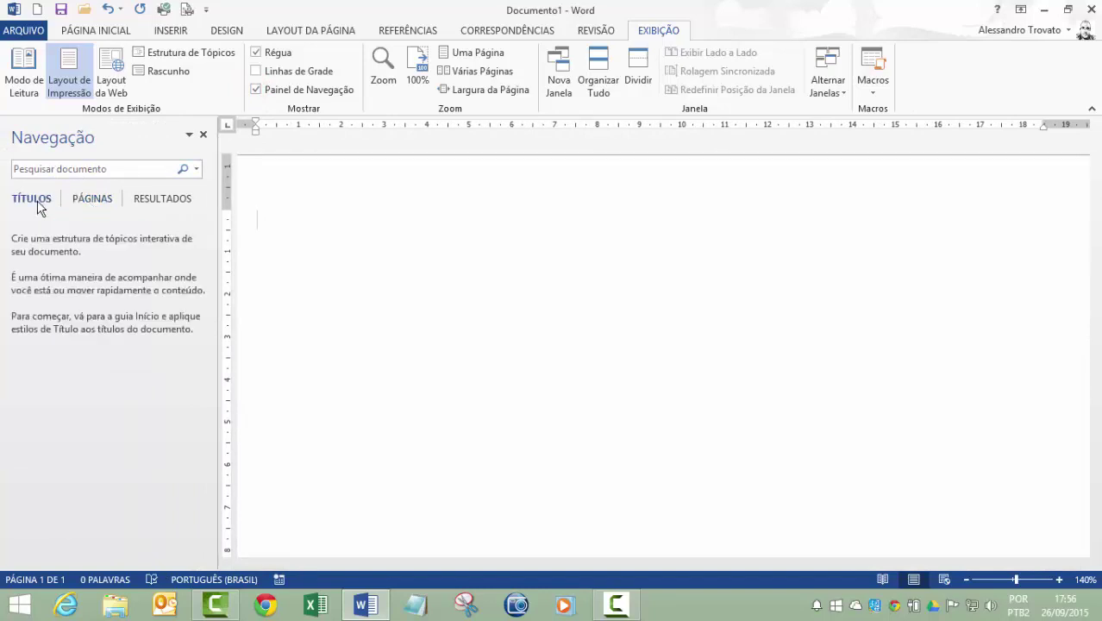
{"action": "left_click", "coordinate": [158, 202]}
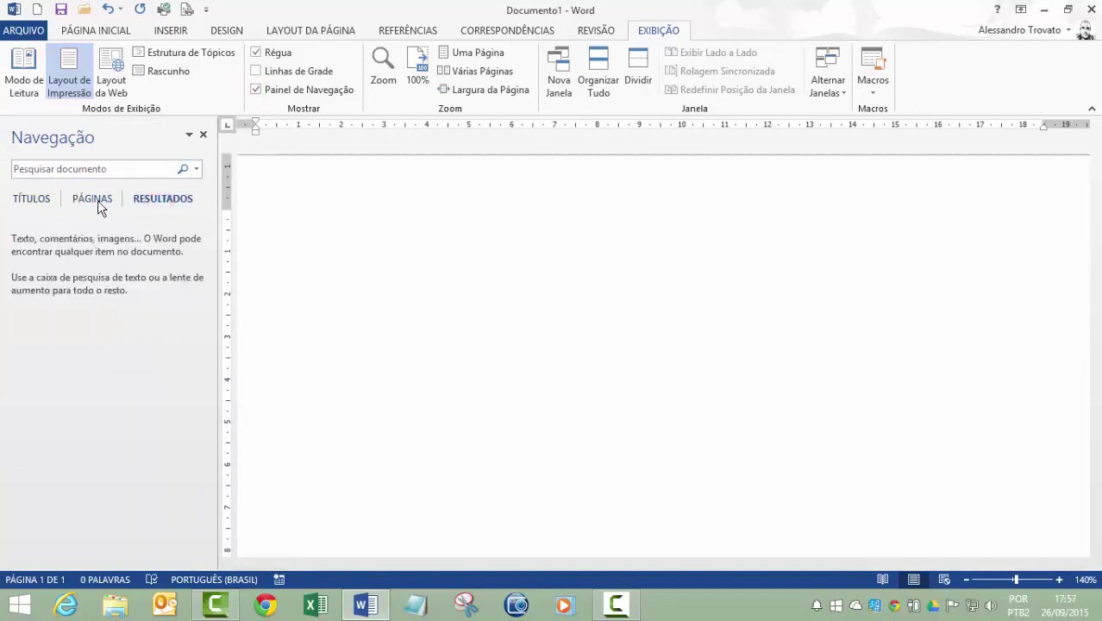
{"action": "left_click", "coordinate": [97, 200]}
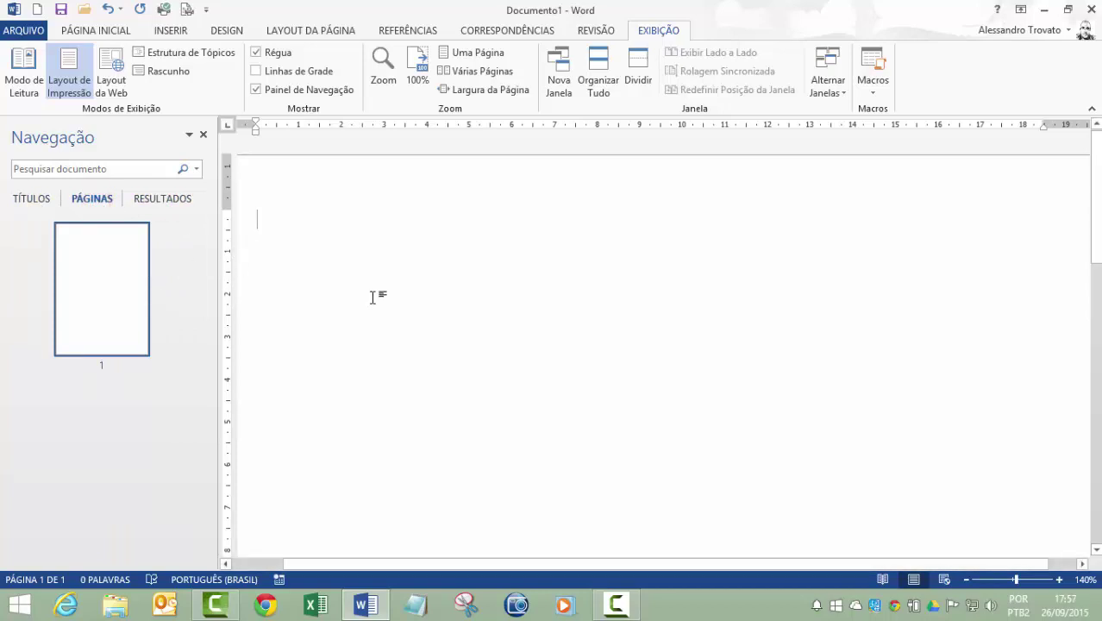
Insert five page breaks from the start of the blank document.
{"action": "key", "text": "ctrl+Return"}
{"action": "key", "text": "ctrl+Return"}
{"action": "key", "text": "ctrl+Return"}
{"action": "key", "text": "ctrl+Return"}
{"action": "key", "text": "ctrl+Return"}
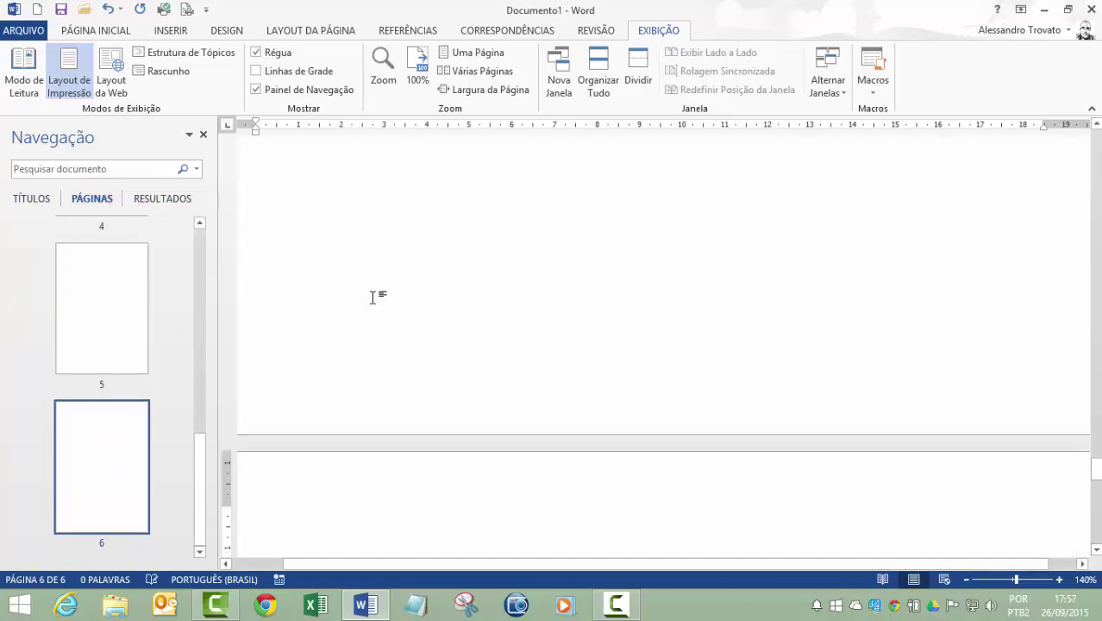
Return to the document's first page, browse the page thumbnails and close the navigation pane.
{"action": "key", "text": "ctrl+Home"}
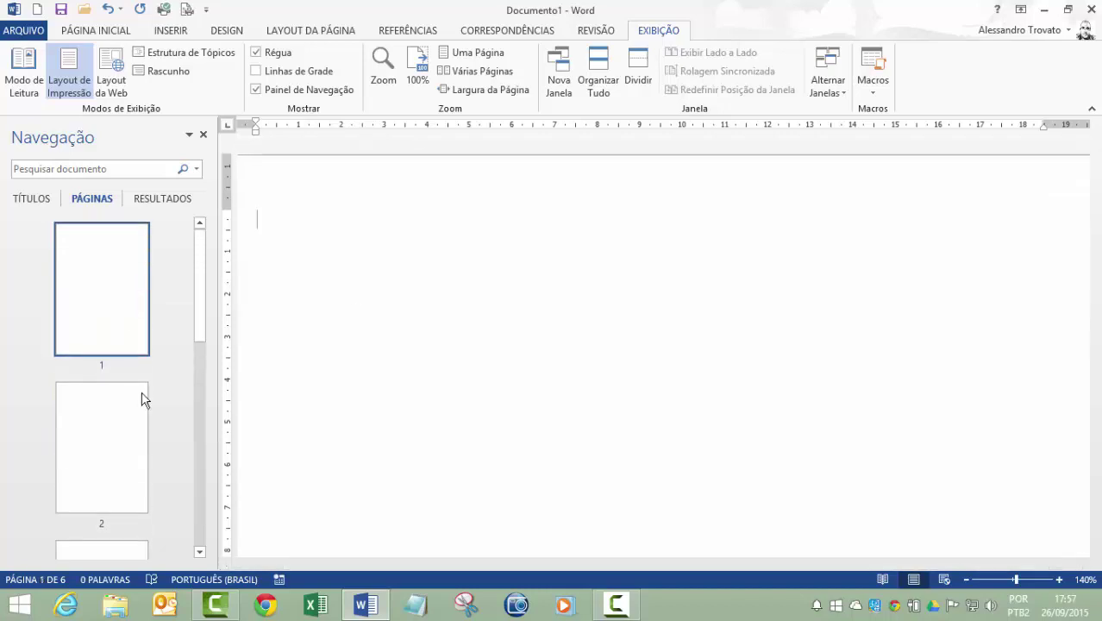
{"action": "left_click_drag", "start_coordinate": [201, 302], "coordinate": [204, 255]}
{"action": "left_click", "coordinate": [204, 135]}
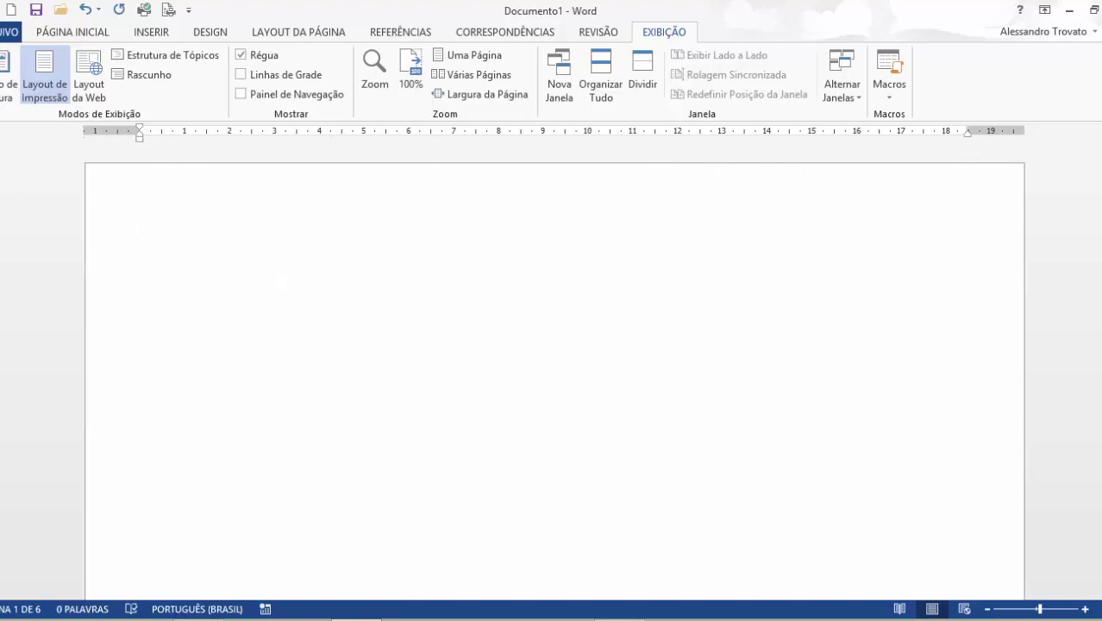
Close the document without saving its changes.
{"action": "left_click", "coordinate": [445, 300]}
{"action": "left_click", "coordinate": [362, 412]}
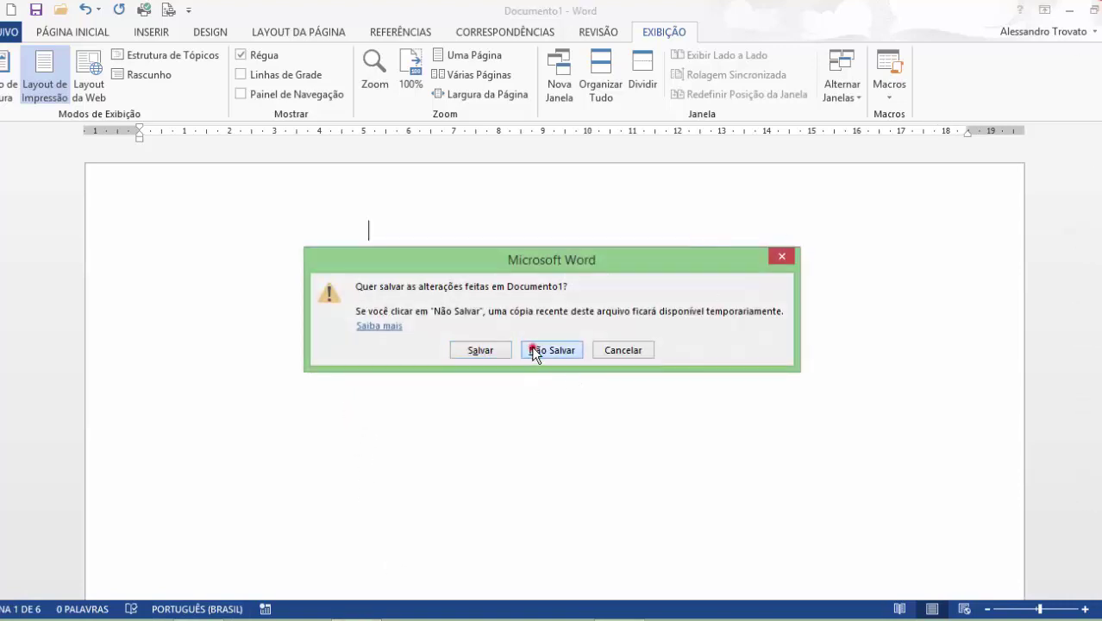
{"action": "left_click", "coordinate": [534, 347]}
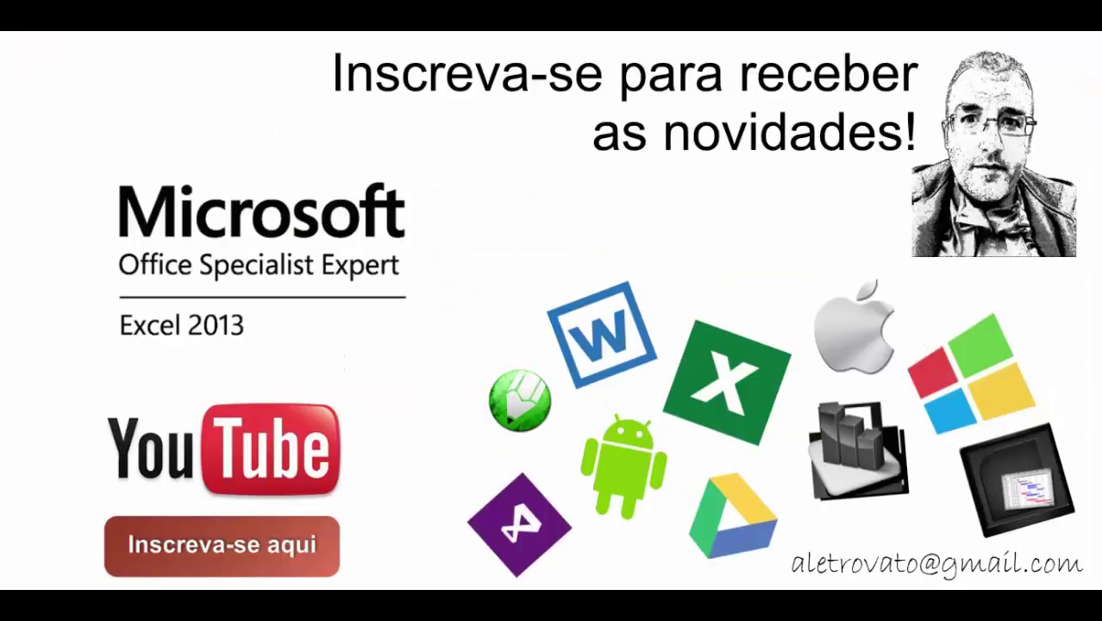